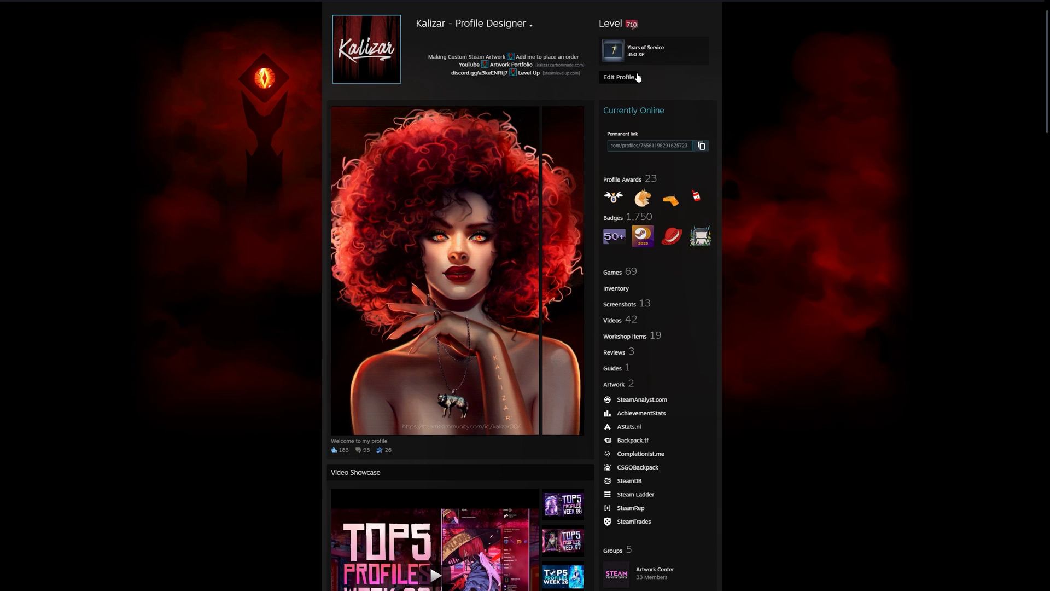
Change the profile's color theme to Cosmic, save it and check how it looks on the profile page
{"action": "left_click", "coordinate": [619, 79]}
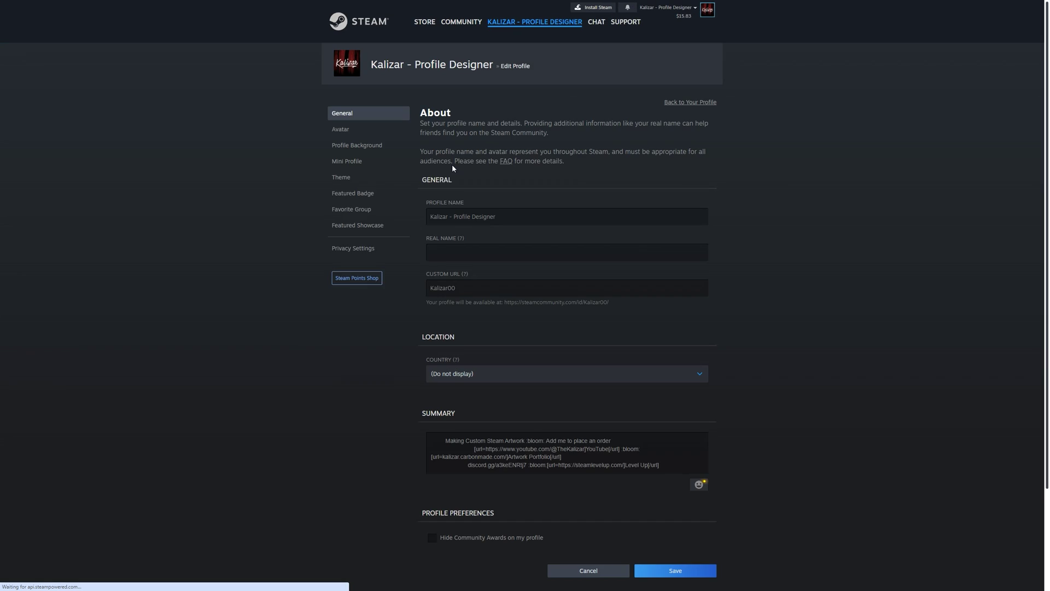
{"action": "left_click", "coordinate": [342, 182]}
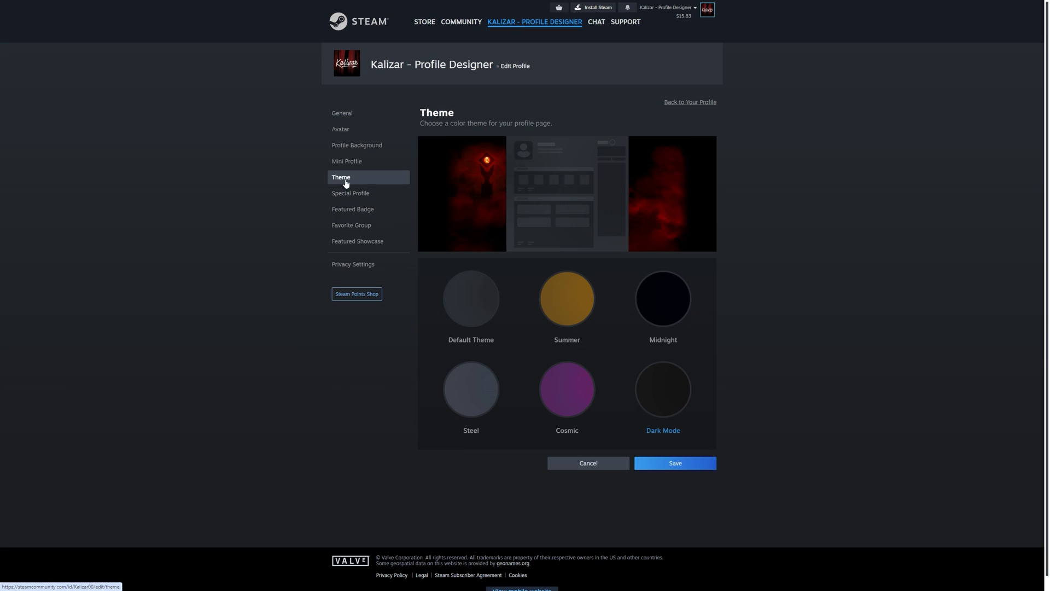
{"action": "left_click", "coordinate": [577, 306]}
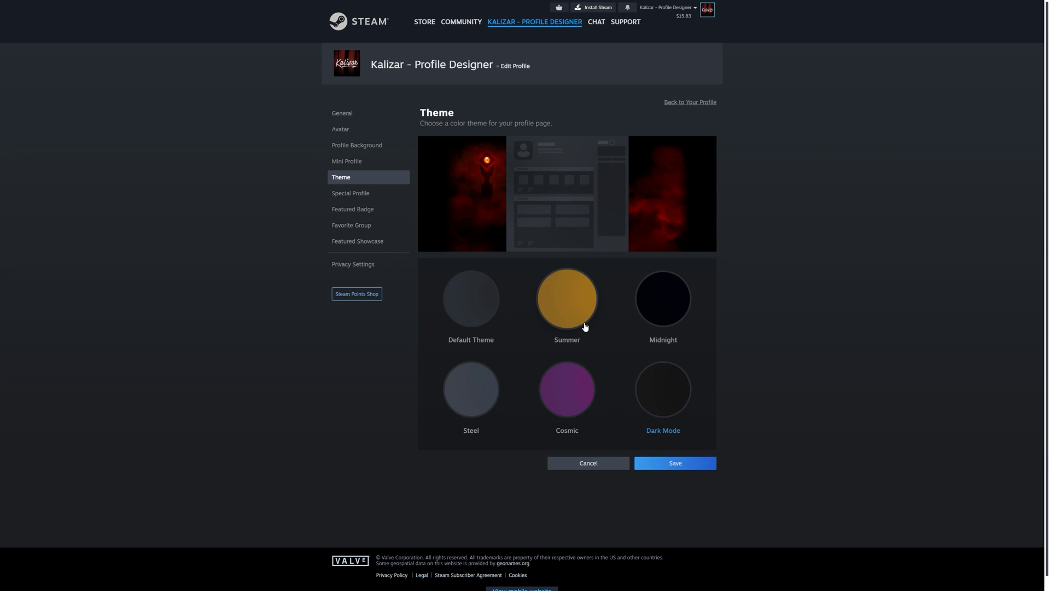
{"action": "left_click", "coordinate": [572, 306]}
{"action": "left_click", "coordinate": [475, 302]}
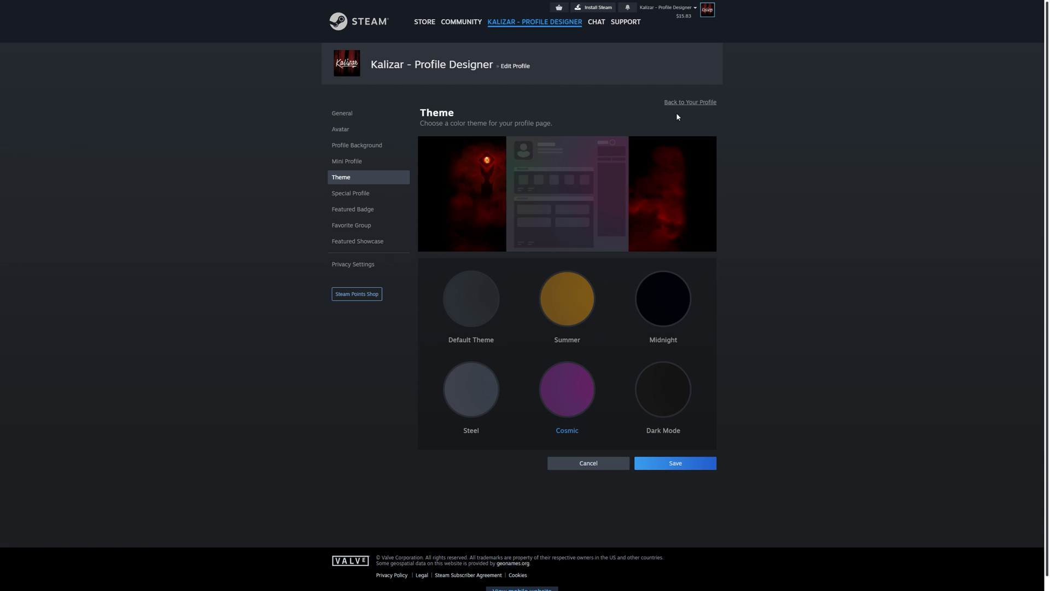
{"action": "left_click", "coordinate": [687, 103]}
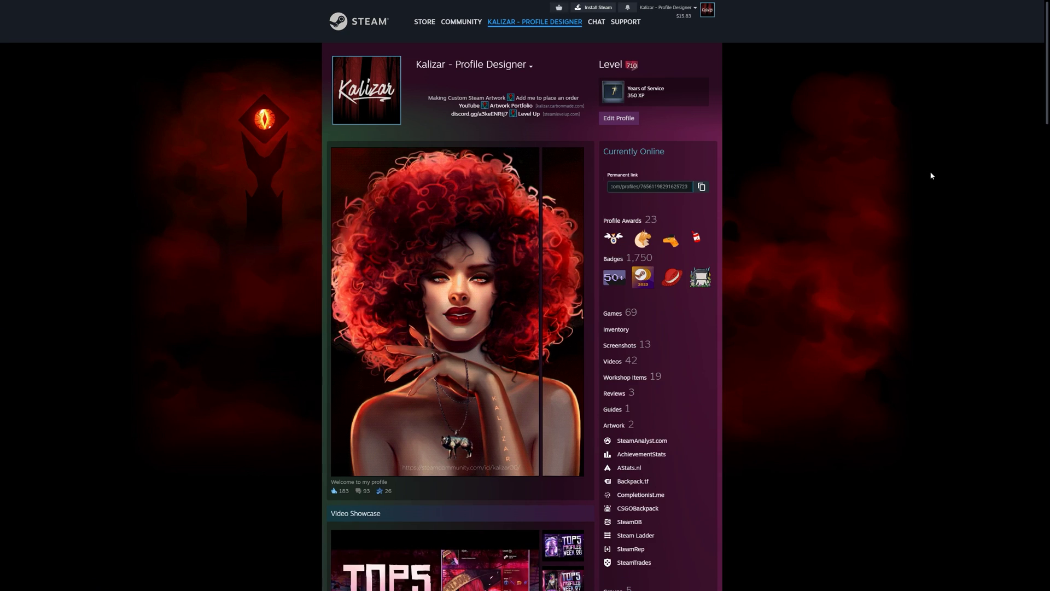
{"action": "scroll", "coordinate": [919, 219], "scroll_direction": "down", "scroll_amount": 1}
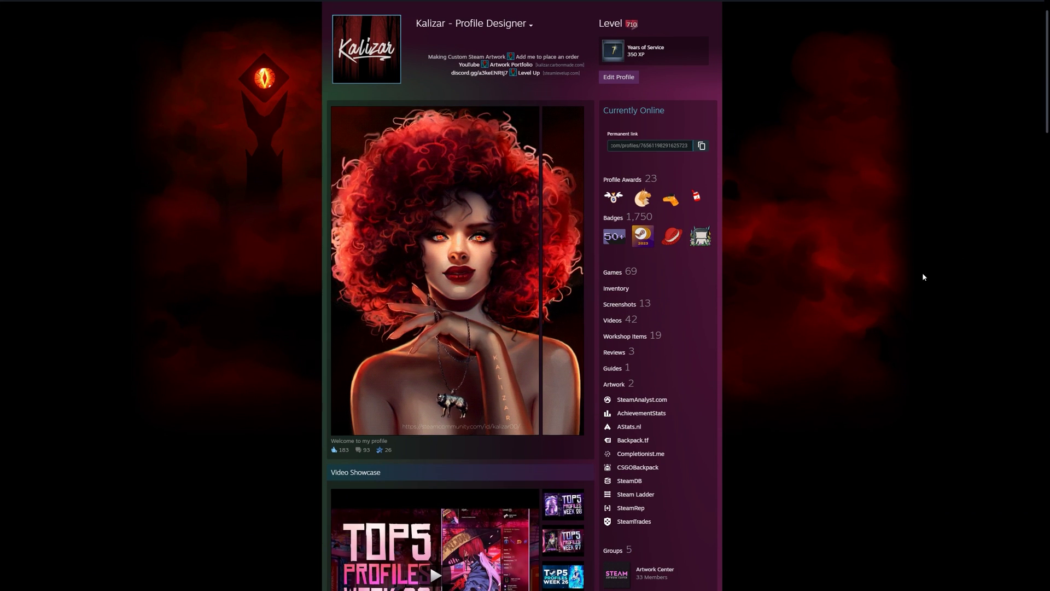
Switch the profile's color theme back to Dark Mode, save it and return to the profile page
{"action": "left_click", "coordinate": [614, 79]}
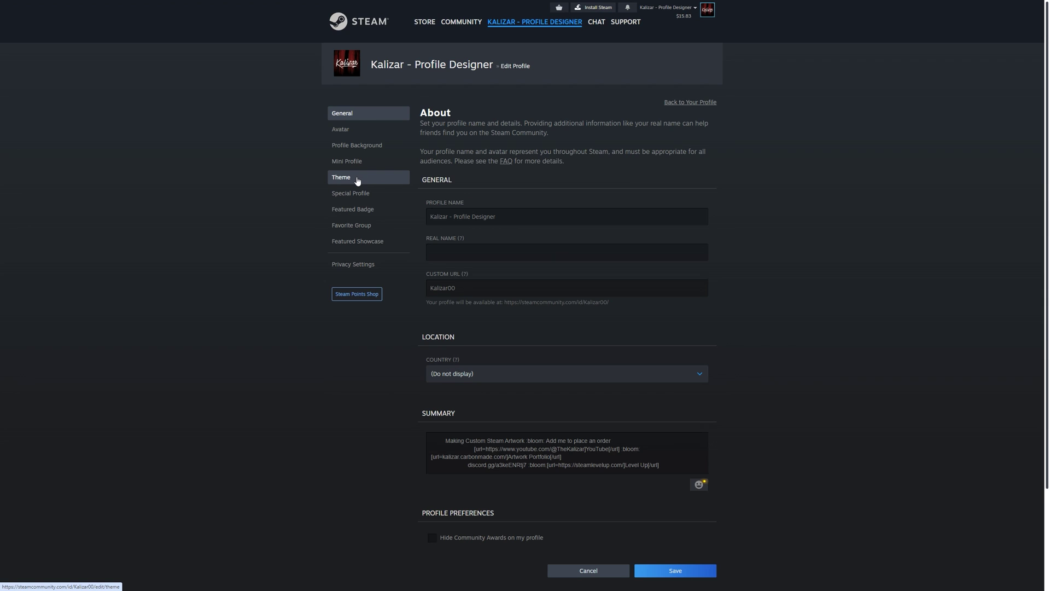
{"action": "left_click", "coordinate": [357, 180]}
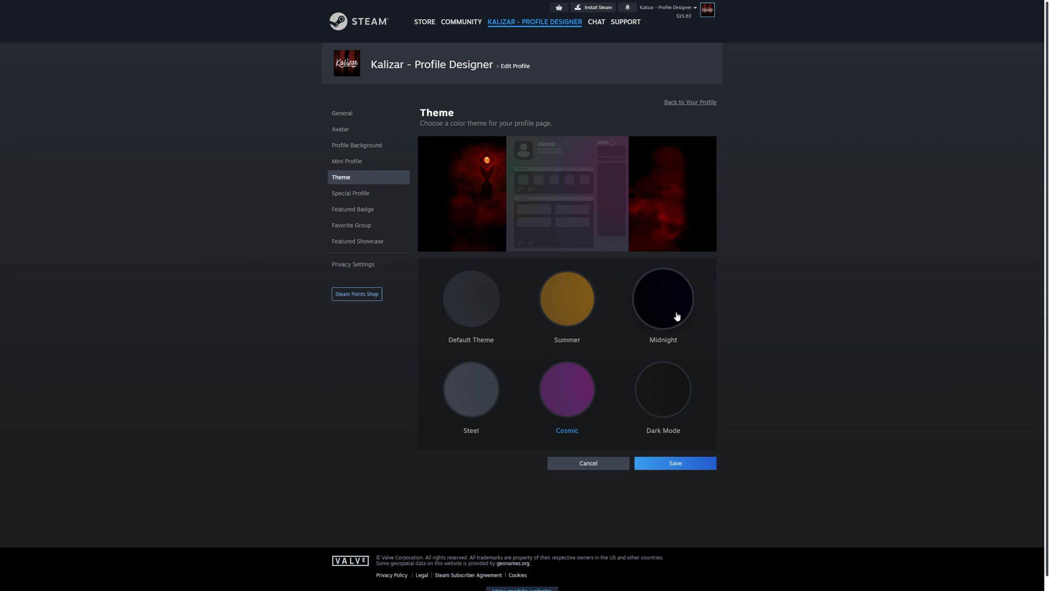
{"action": "left_click", "coordinate": [686, 102]}
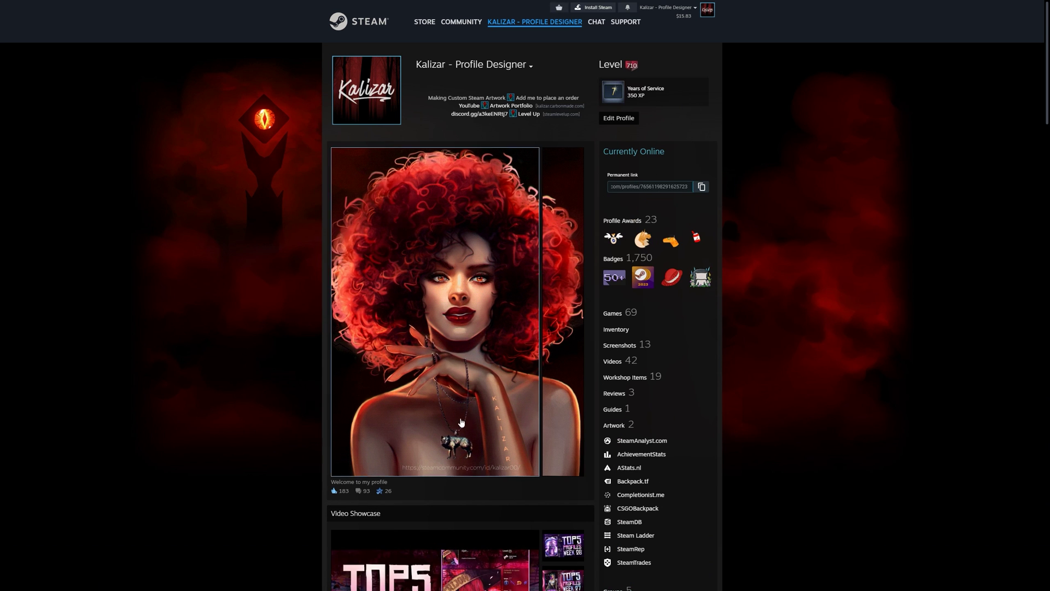
{"action": "scroll", "coordinate": [598, 148], "scroll_direction": "down", "scroll_amount": 1}
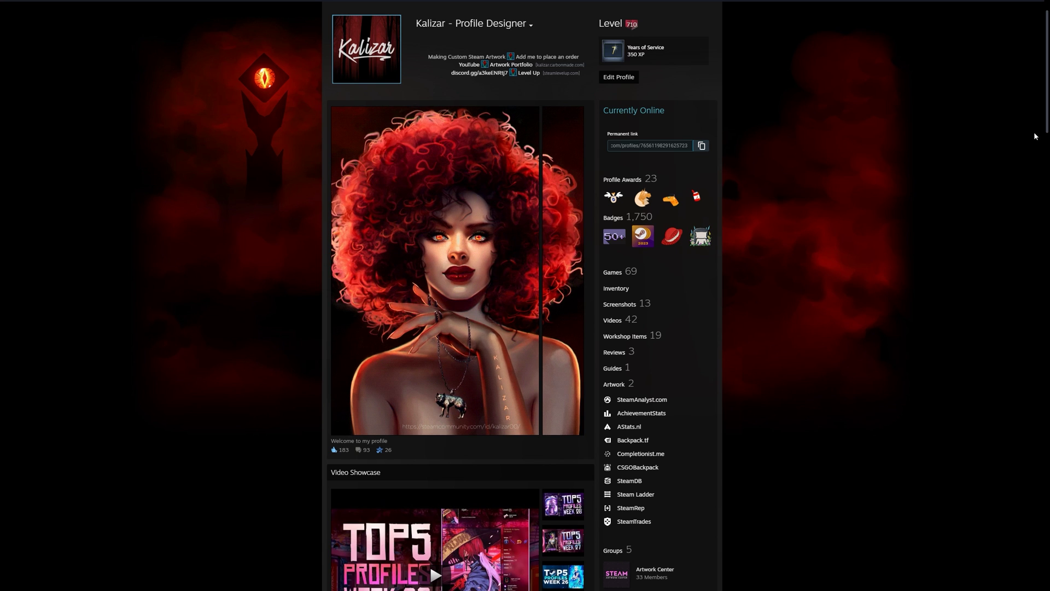
Go to the Game Profiles section of the Points Shop and browse the available game profiles
{"action": "scroll", "coordinate": [864, 213], "scroll_direction": "up", "scroll_amount": 1}
{"action": "mouse_move", "coordinate": [424, 30]}
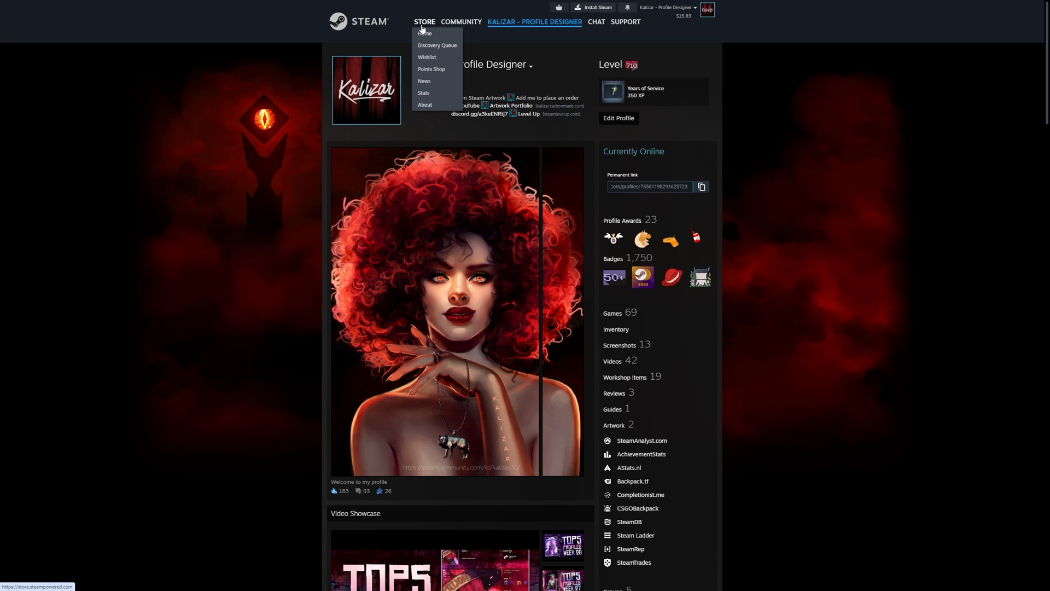
{"action": "left_click", "coordinate": [452, 72]}
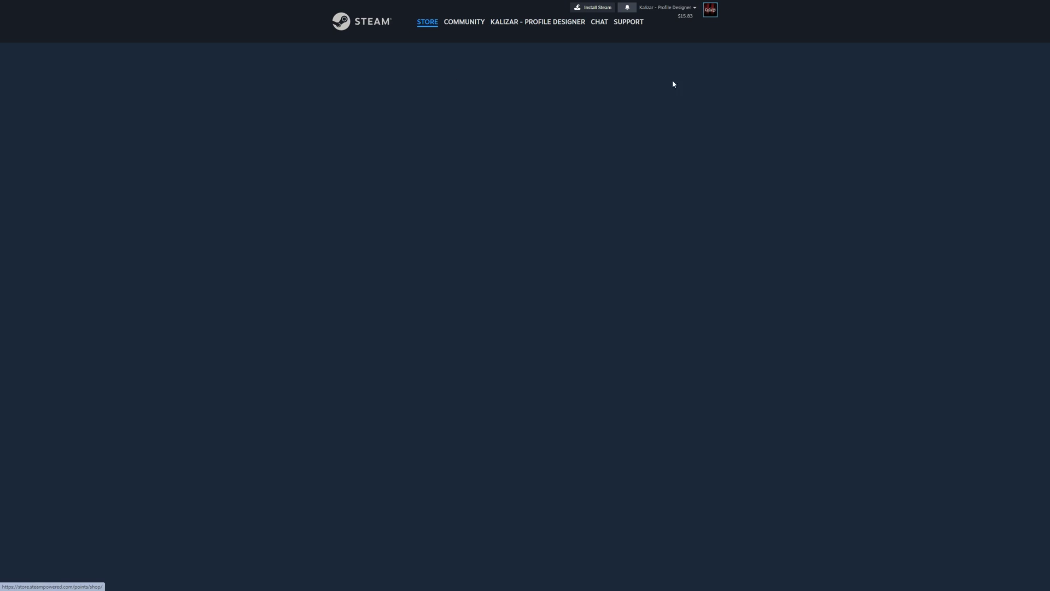
{"action": "scroll", "coordinate": [977, 203], "scroll_direction": "down", "scroll_amount": 2}
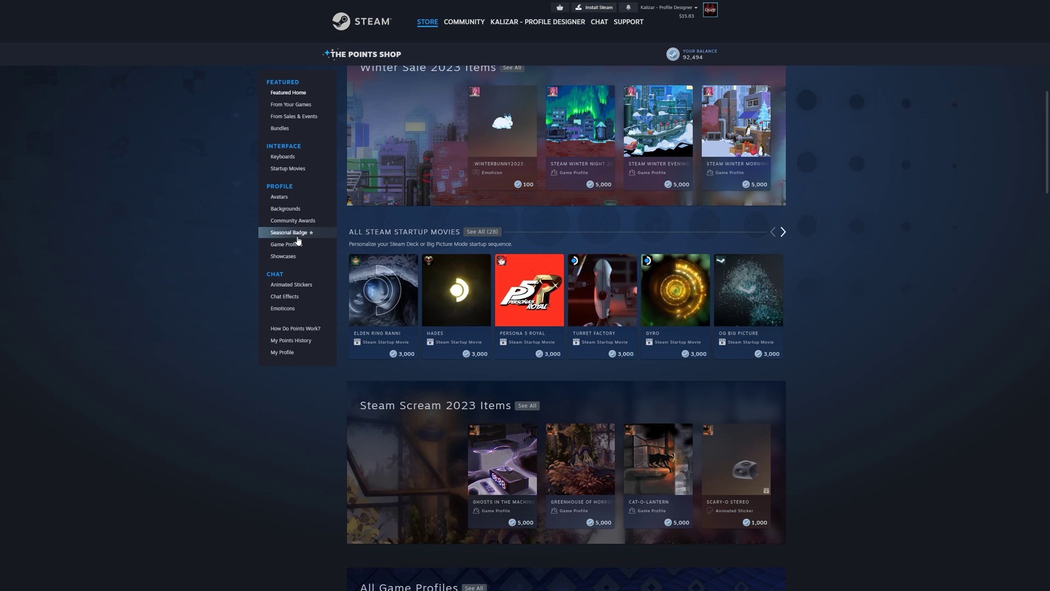
{"action": "left_click", "coordinate": [283, 244]}
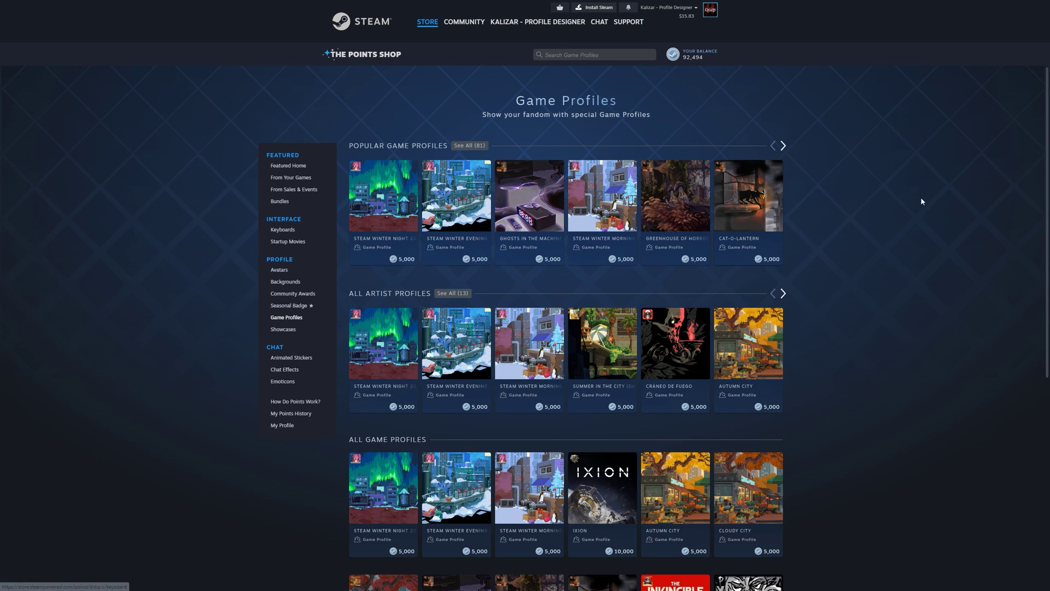
{"action": "scroll", "coordinate": [941, 196], "scroll_direction": "down", "scroll_amount": 8}
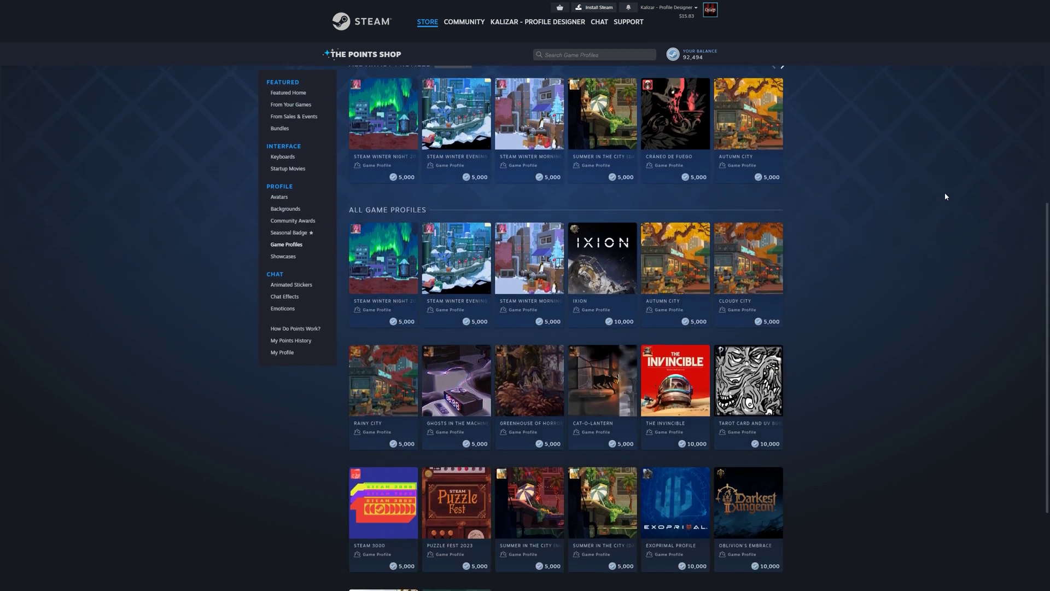
{"action": "scroll", "coordinate": [945, 194], "scroll_direction": "down", "scroll_amount": 5}
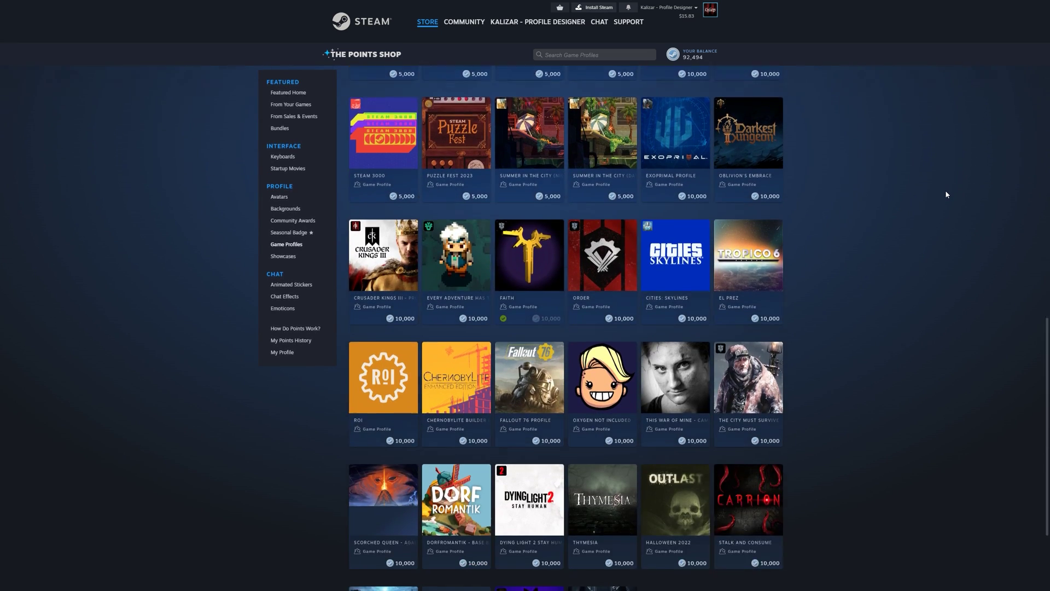
{"action": "scroll", "coordinate": [946, 194], "scroll_direction": "up", "scroll_amount": 3}
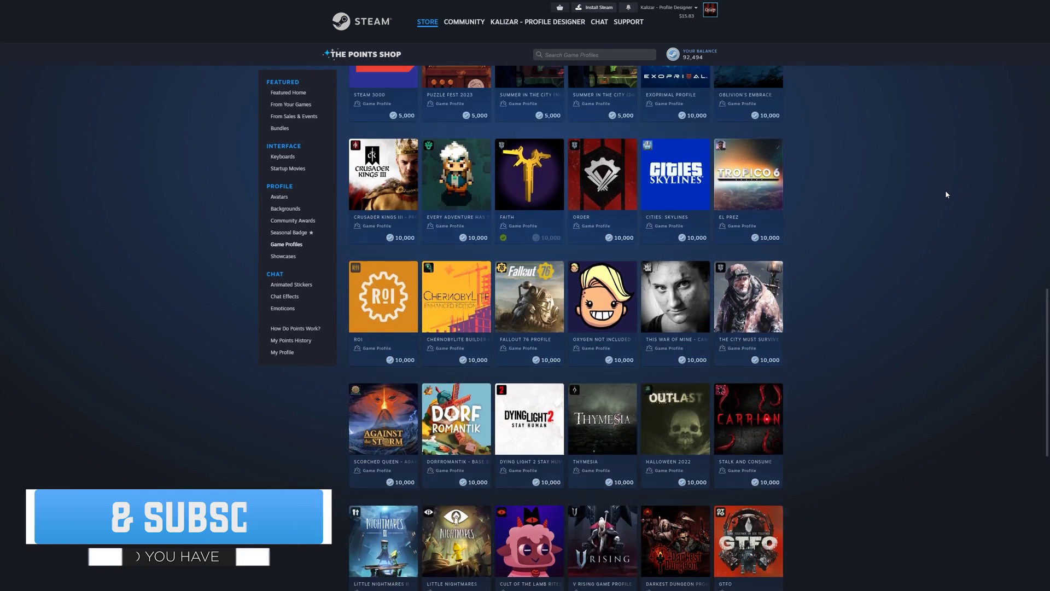
Preview the Cities: Skylines and The Invincible game profiles without buying them
{"action": "left_click", "coordinate": [698, 367]}
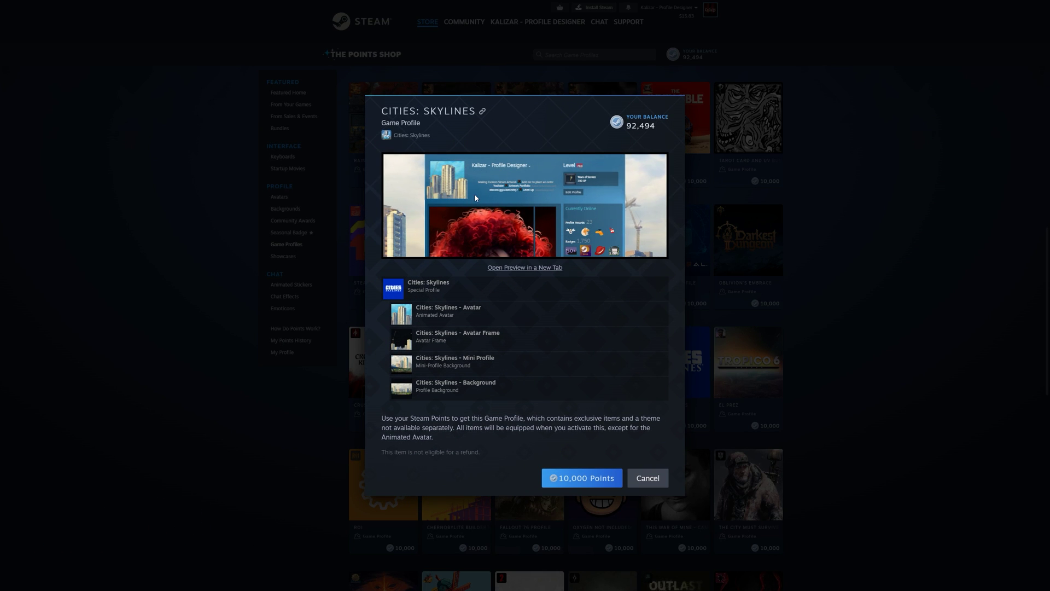
{"action": "left_click", "coordinate": [828, 191]}
{"action": "left_click", "coordinate": [678, 135]}
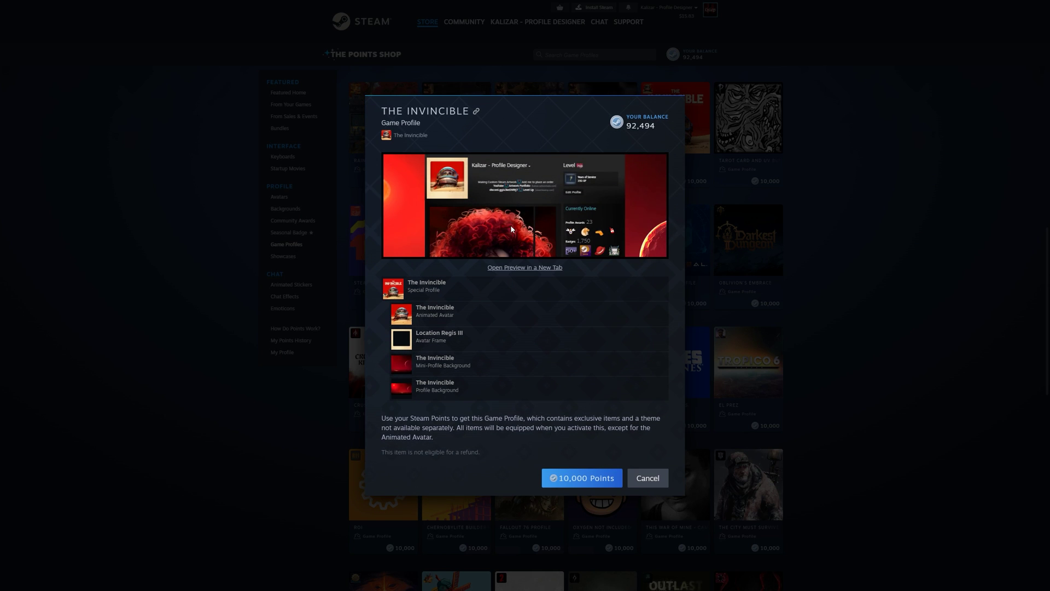
{"action": "left_click", "coordinate": [900, 207]}
{"action": "scroll", "coordinate": [772, 242], "scroll_direction": "down", "scroll_amount": 1}
{"action": "left_click", "coordinate": [453, 447]}
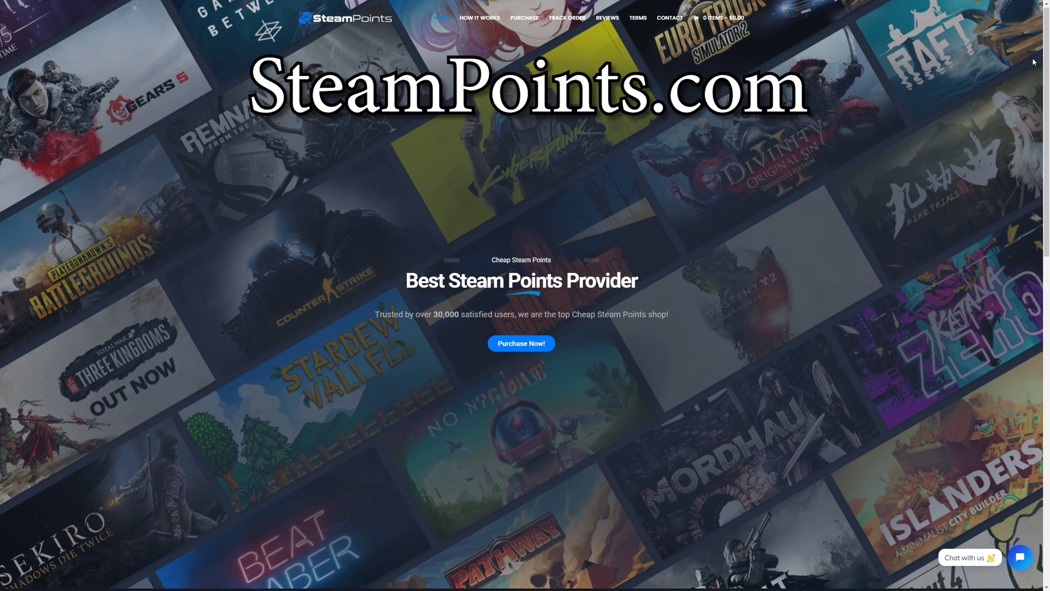
Review the Steam Points packages and their prices on the SteamPoints.com website
{"action": "scroll", "coordinate": [1031, 68], "scroll_direction": "down", "scroll_amount": 6}
{"action": "scroll", "coordinate": [1031, 68], "scroll_direction": "down", "scroll_amount": 5}
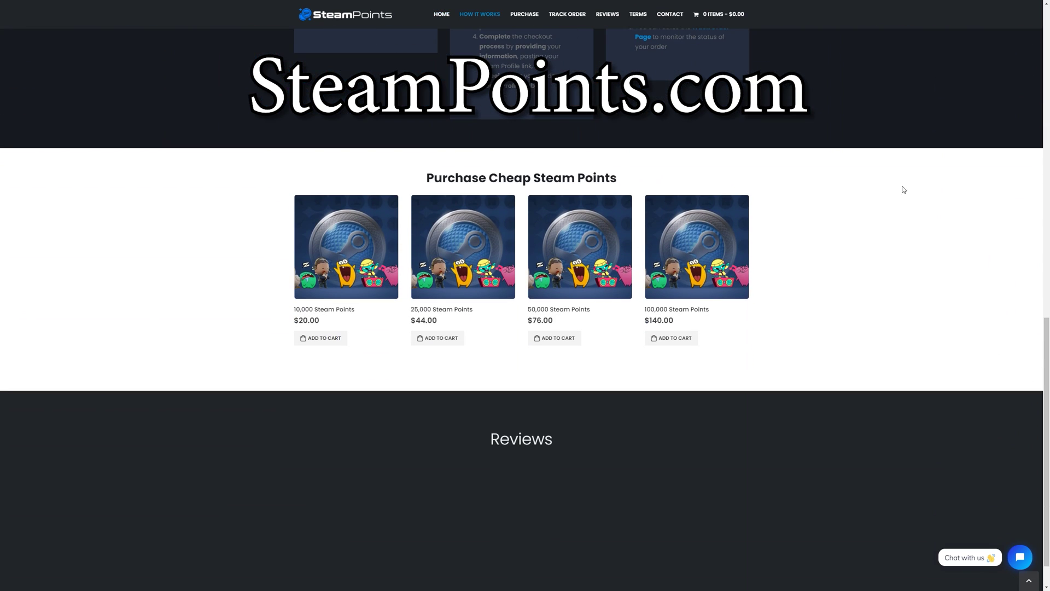
{"action": "left_click_drag", "start_coordinate": [300, 312], "coordinate": [294, 311]}
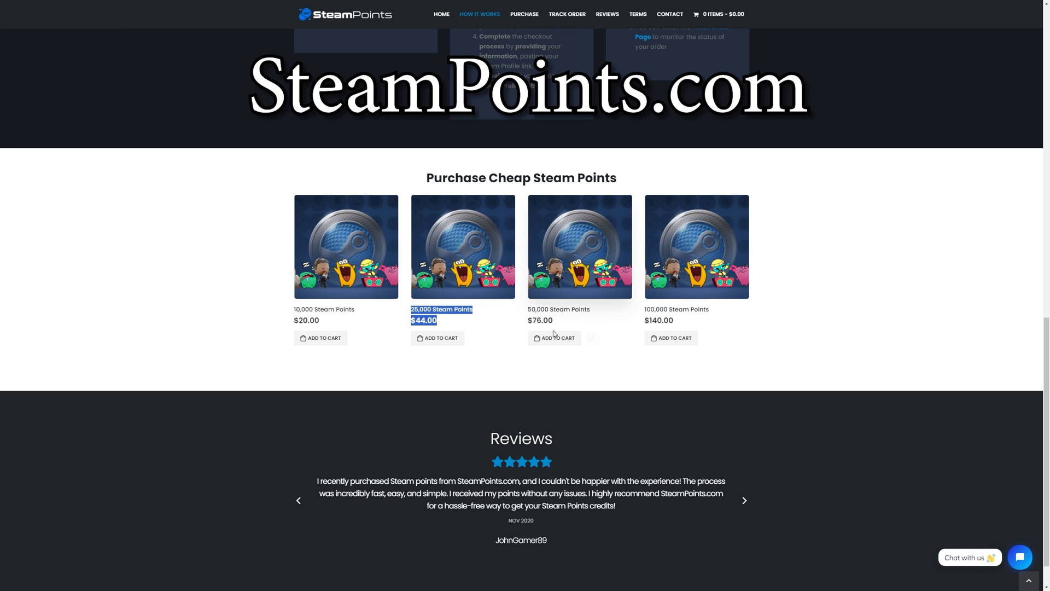
{"action": "left_click", "coordinate": [640, 313]}
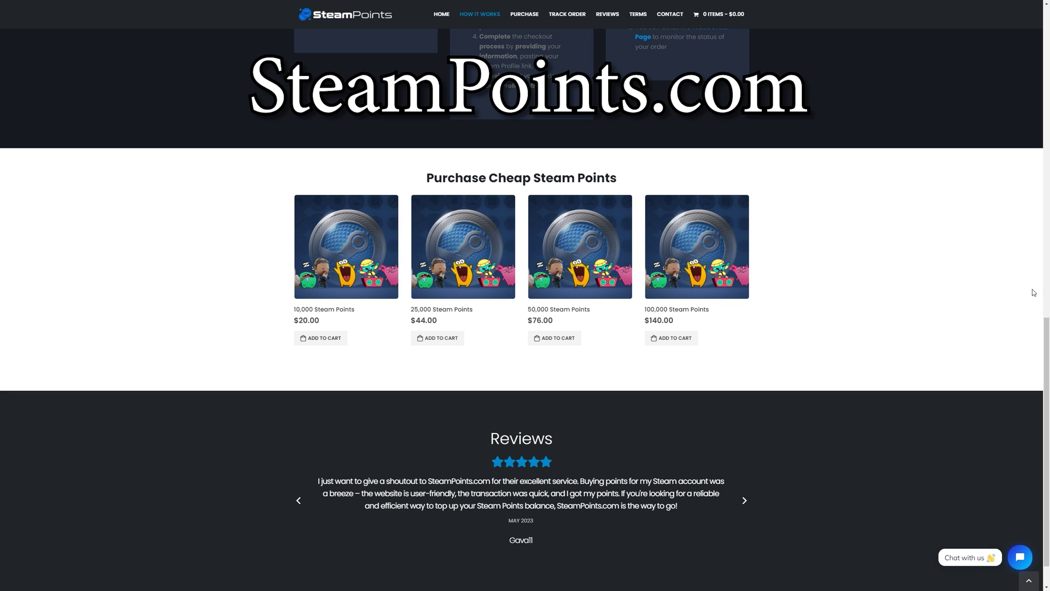
{"action": "scroll", "coordinate": [1033, 293], "scroll_direction": "up", "scroll_amount": 2}
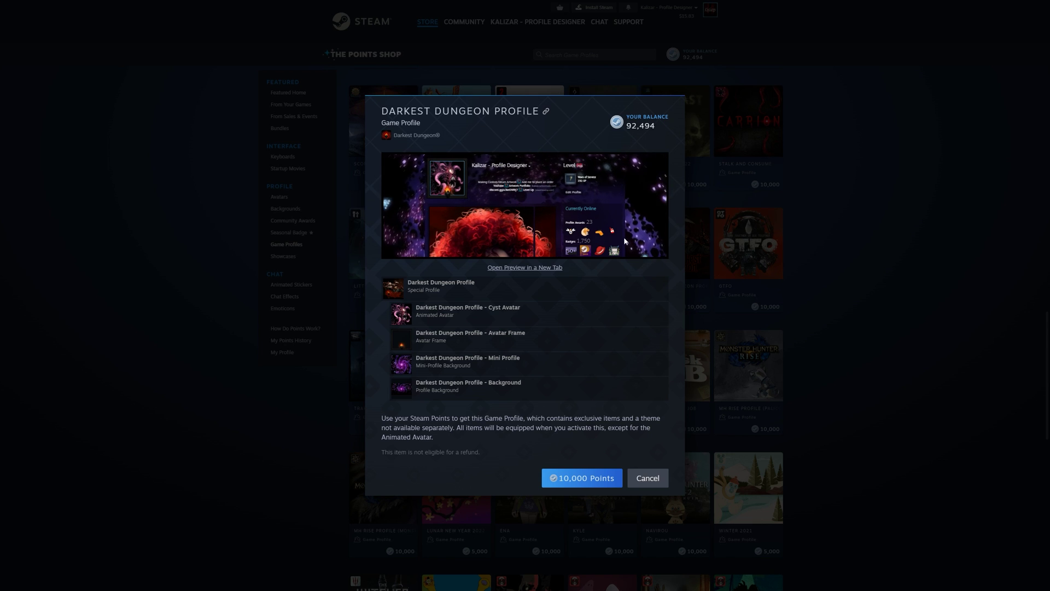
Buy the Darkest Dungeon Profile for 10,000 points and go to the own profile page
{"action": "left_click", "coordinate": [576, 483]}
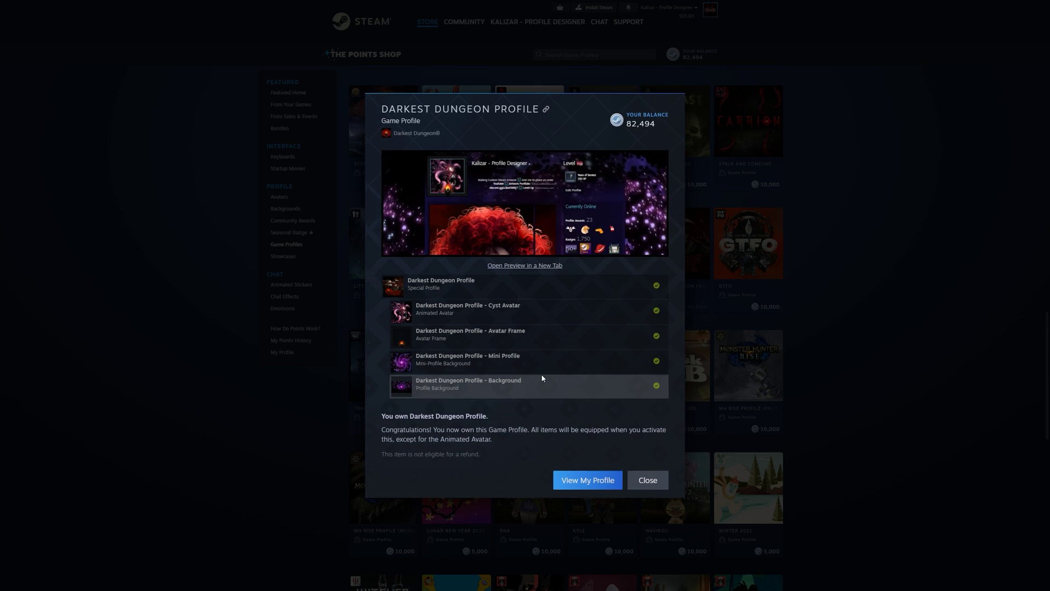
{"action": "left_click", "coordinate": [593, 479]}
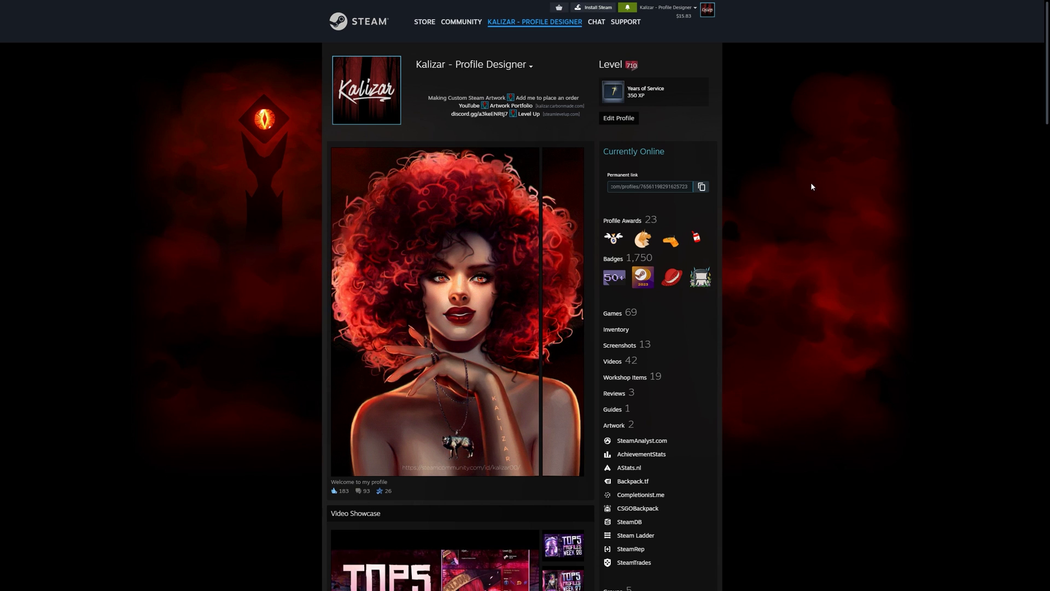
Equip the Darkest Dungeon Profile as the special profile, save it and return to the profile page
{"action": "left_click", "coordinate": [630, 119]}
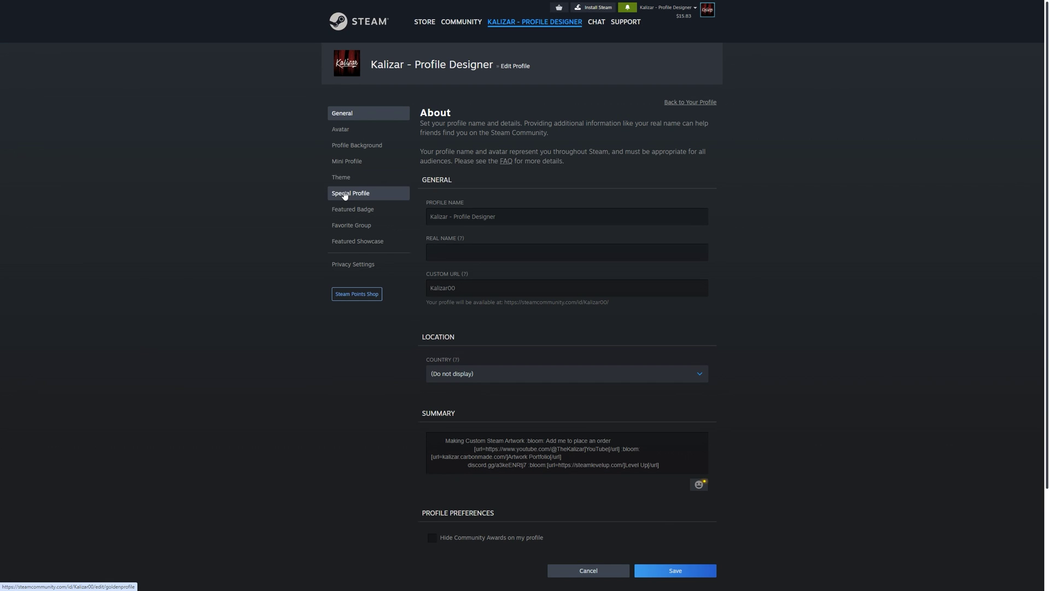
{"action": "left_click", "coordinate": [345, 194]}
{"action": "left_click", "coordinate": [565, 254]}
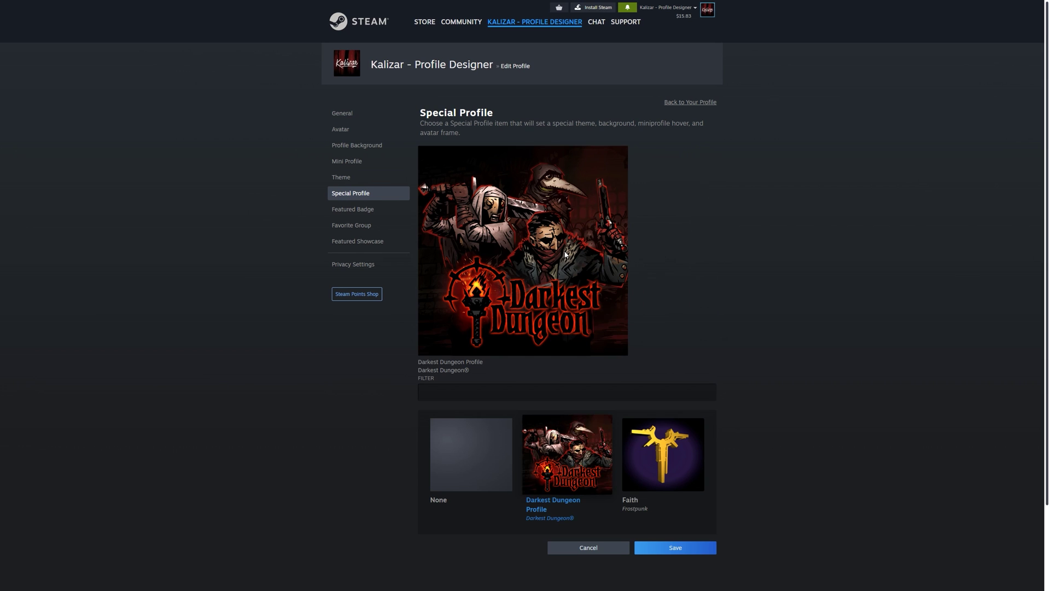
{"action": "scroll", "coordinate": [577, 437], "scroll_direction": "down", "scroll_amount": 1}
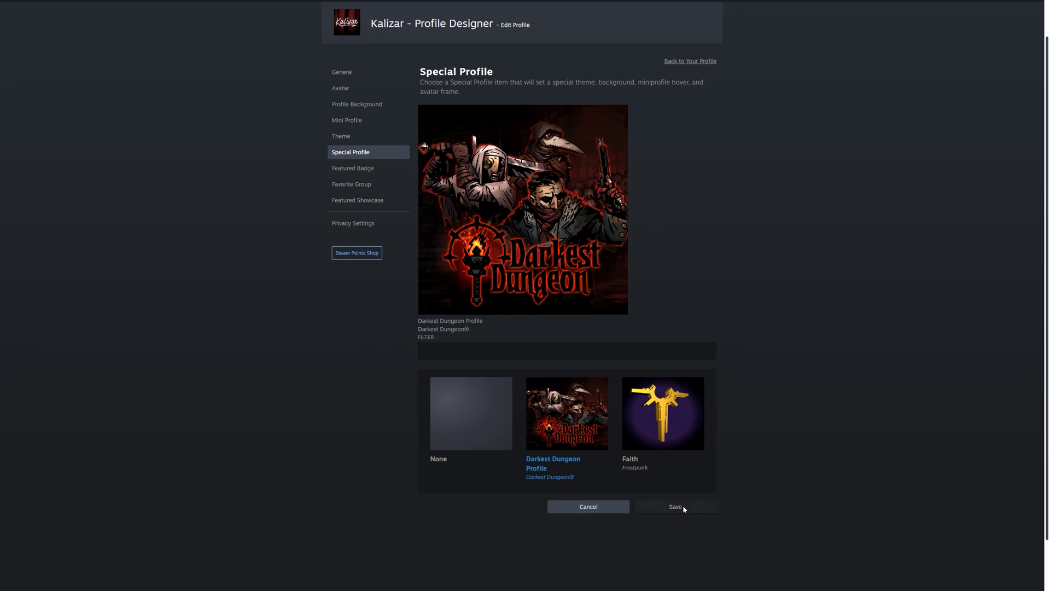
{"action": "left_click", "coordinate": [702, 61]}
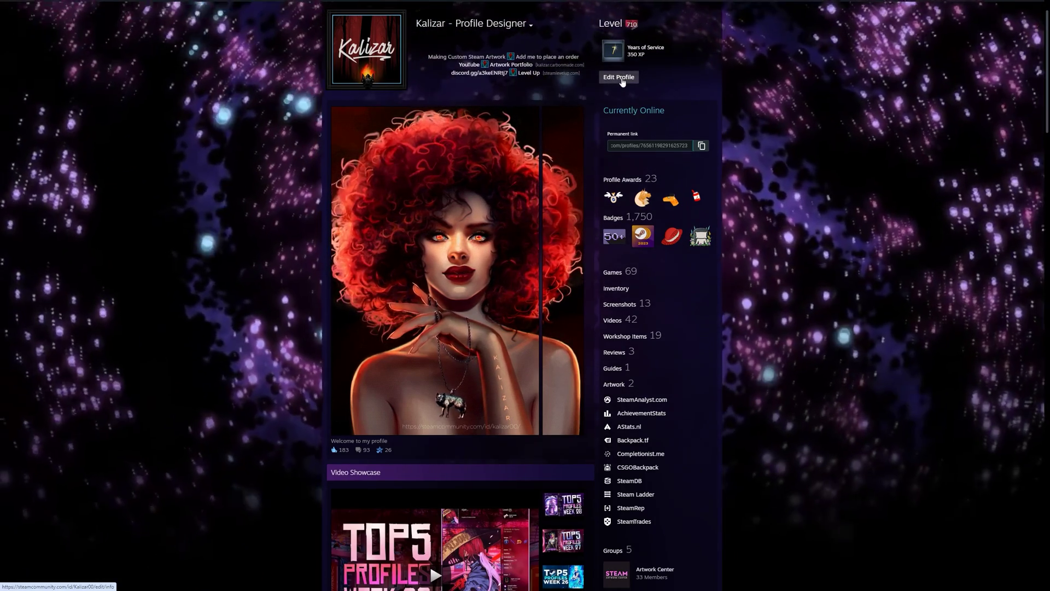
Filter the profile backgrounds for "Dicetiny" and choose the Dicetiny background for the profile
{"action": "left_click", "coordinate": [620, 78]}
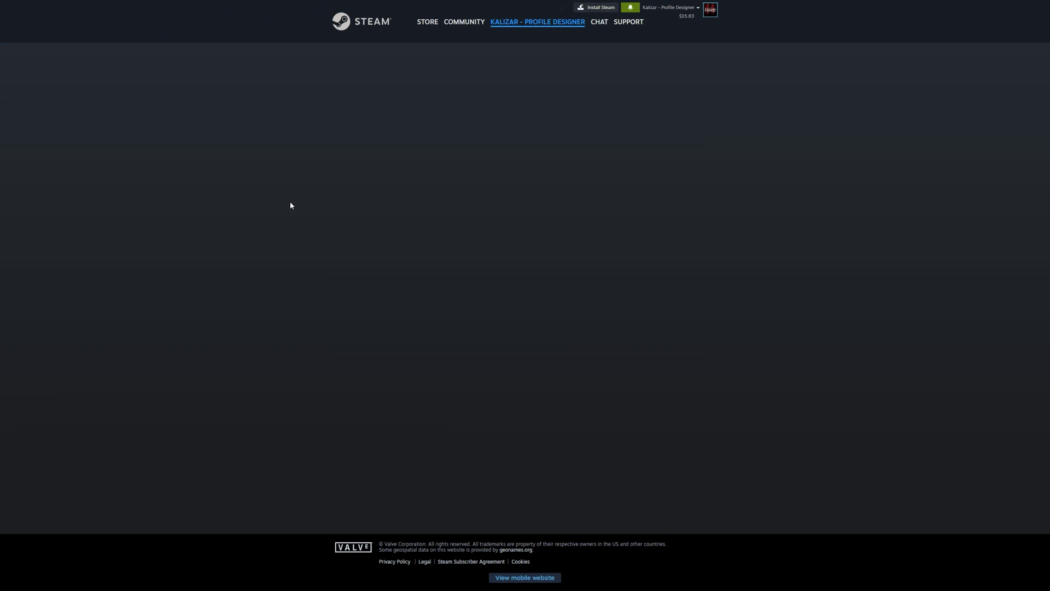
{"action": "left_click", "coordinate": [360, 145]}
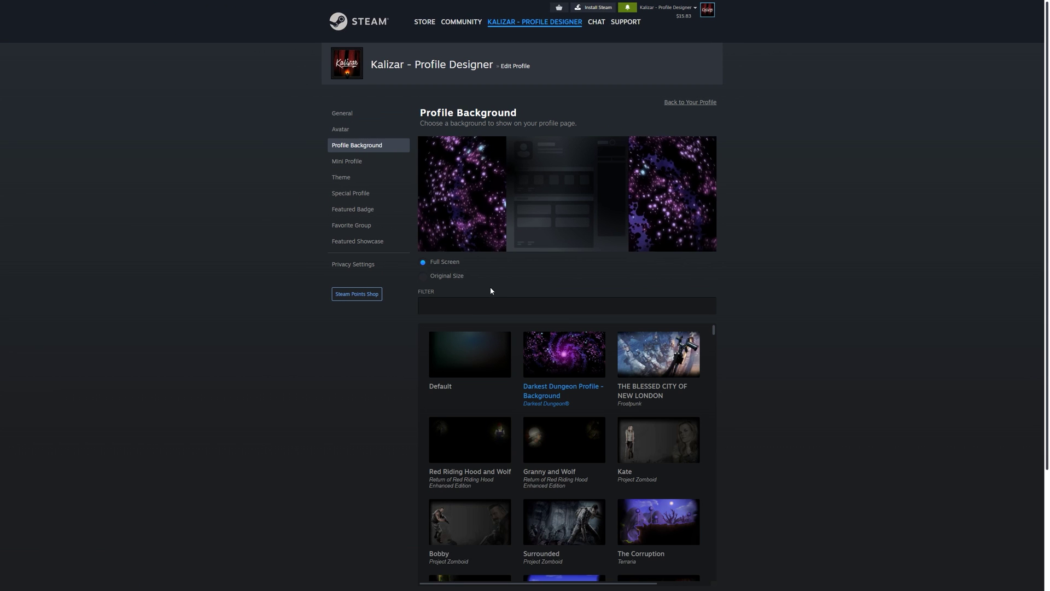
{"action": "left_click", "coordinate": [448, 305]}
{"action": "type", "text": "Dicetiny"}
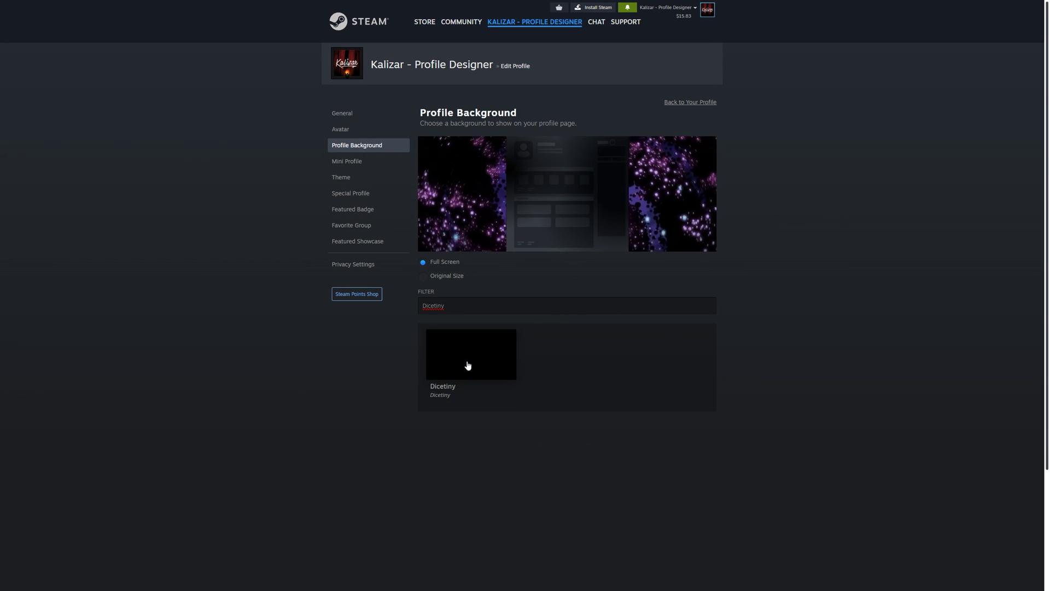
{"action": "left_click", "coordinate": [467, 366]}
{"action": "scroll", "coordinate": [696, 494], "scroll_direction": "down", "scroll_amount": 2}
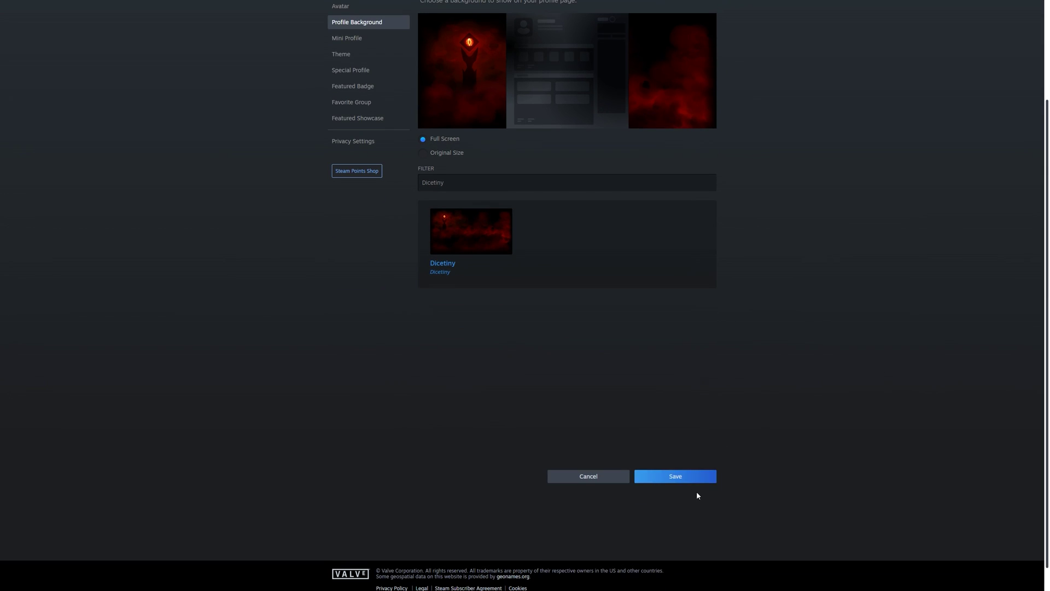
{"action": "scroll", "coordinate": [377, 277], "scroll_direction": "up", "scroll_amount": 2}
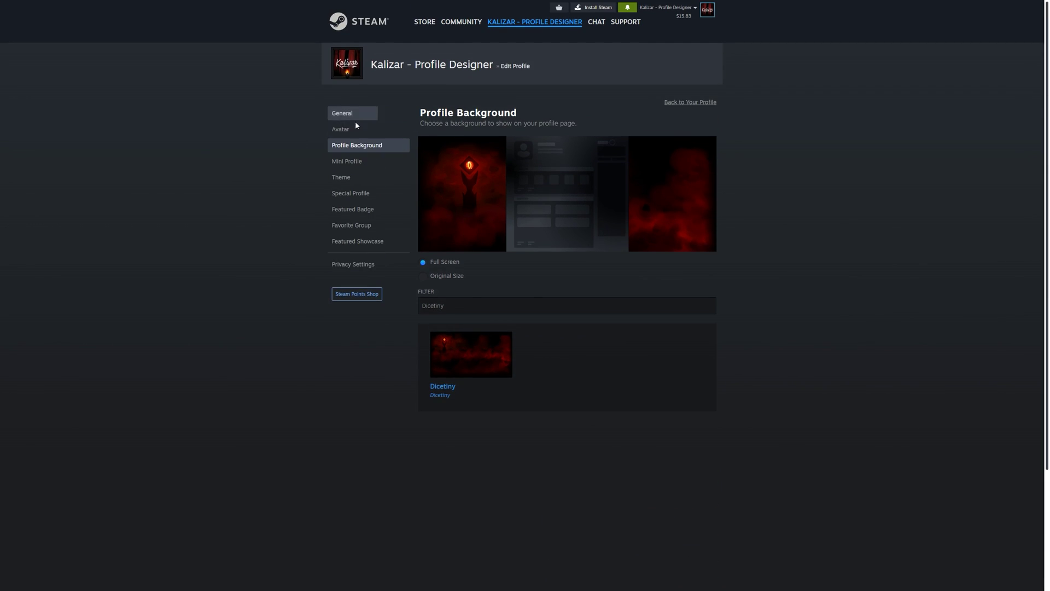
Switch the profile avatar to the blank frame without the flame, save the avatar settings and return to the profile page
{"action": "left_click", "coordinate": [356, 130]}
{"action": "scroll", "coordinate": [471, 349], "scroll_direction": "down", "scroll_amount": 1}
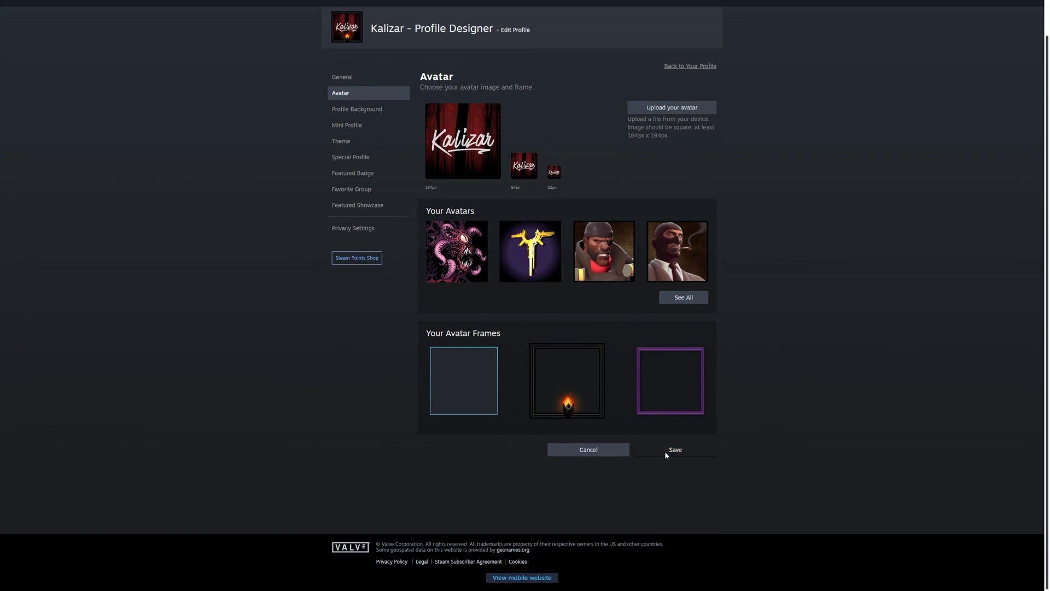
{"action": "scroll", "coordinate": [754, 178], "scroll_direction": "up", "scroll_amount": 1}
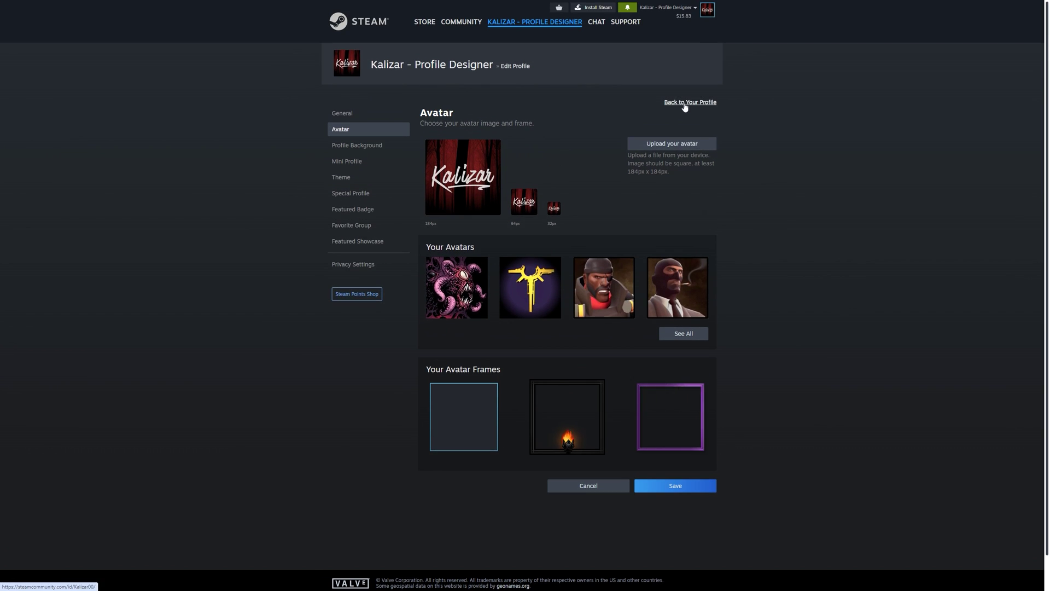
{"action": "left_click", "coordinate": [684, 102]}
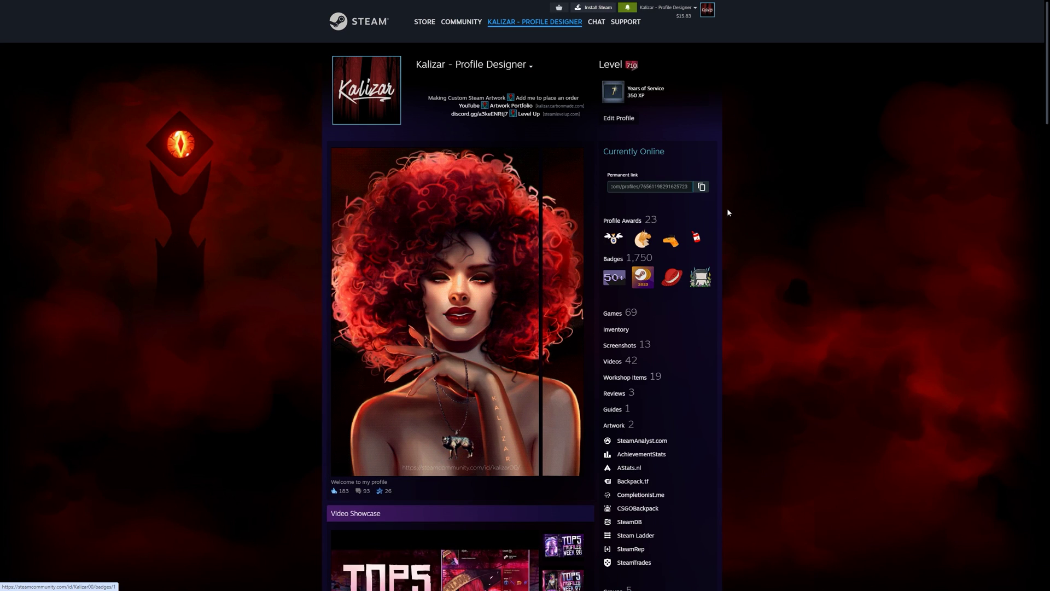
Review how the Dicetiny background, special profile theme and showcases look together on the profile page
{"action": "scroll", "coordinate": [279, 201], "scroll_direction": "down", "scroll_amount": 1}
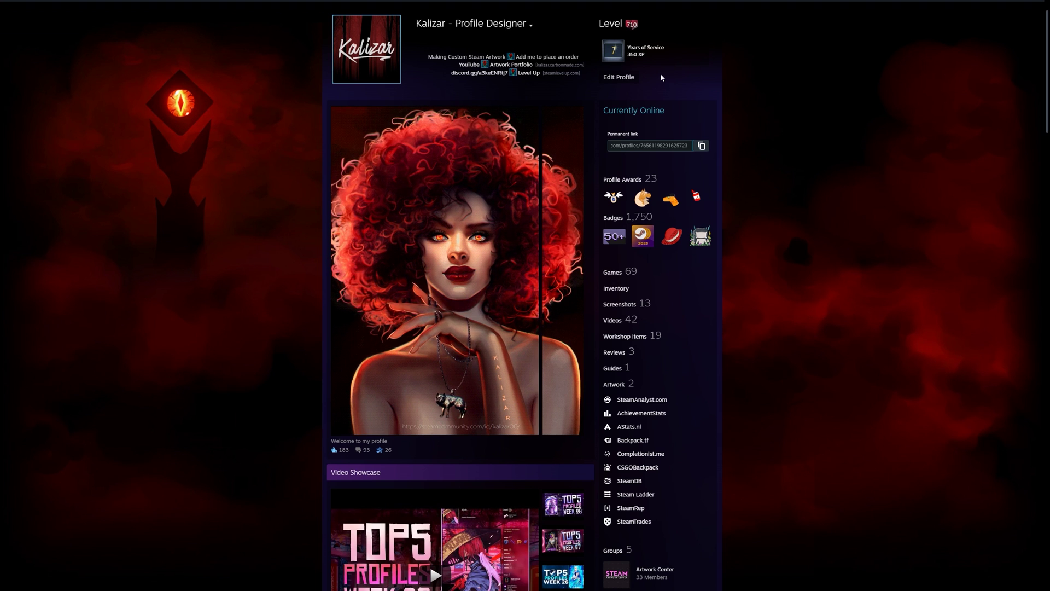
{"action": "scroll", "coordinate": [296, 418], "scroll_direction": "down", "scroll_amount": 6}
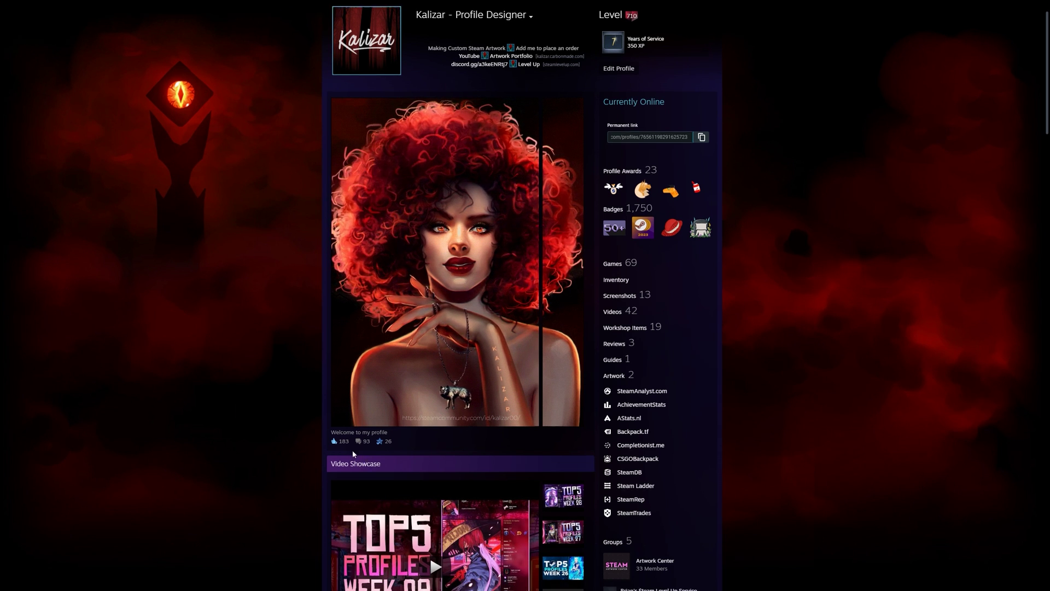
{"action": "scroll", "coordinate": [295, 413], "scroll_direction": "up", "scroll_amount": 8}
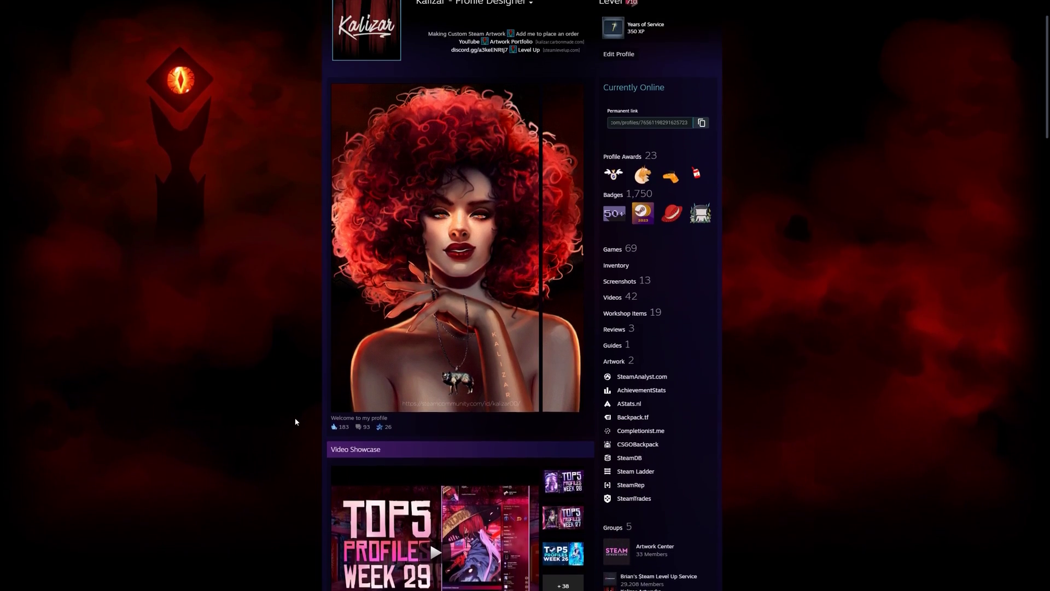
{"action": "scroll", "coordinate": [294, 422], "scroll_direction": "down", "scroll_amount": 1}
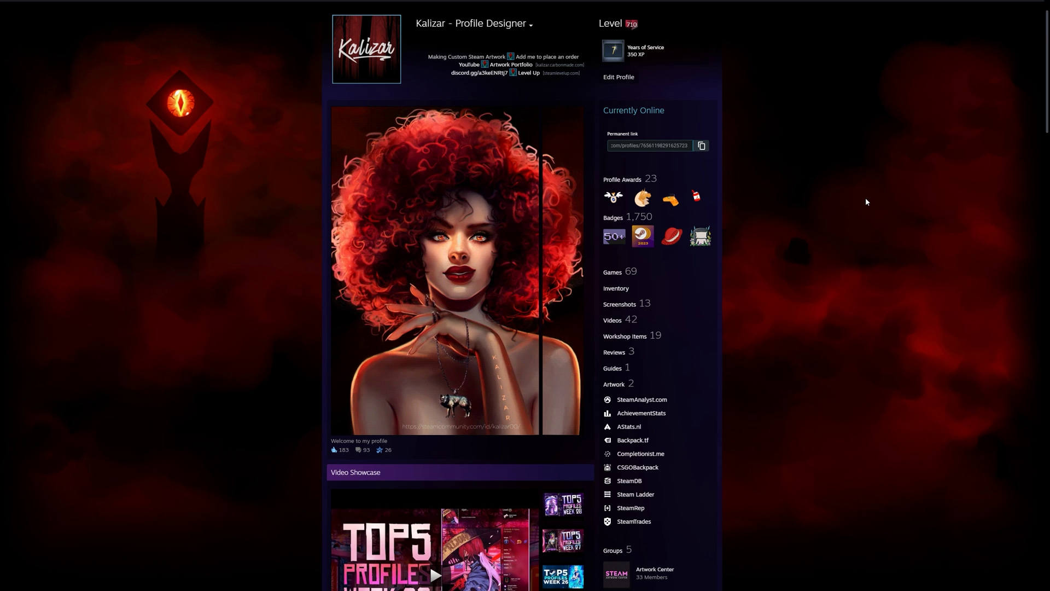
{"action": "scroll", "coordinate": [866, 202], "scroll_direction": "down", "scroll_amount": 5}
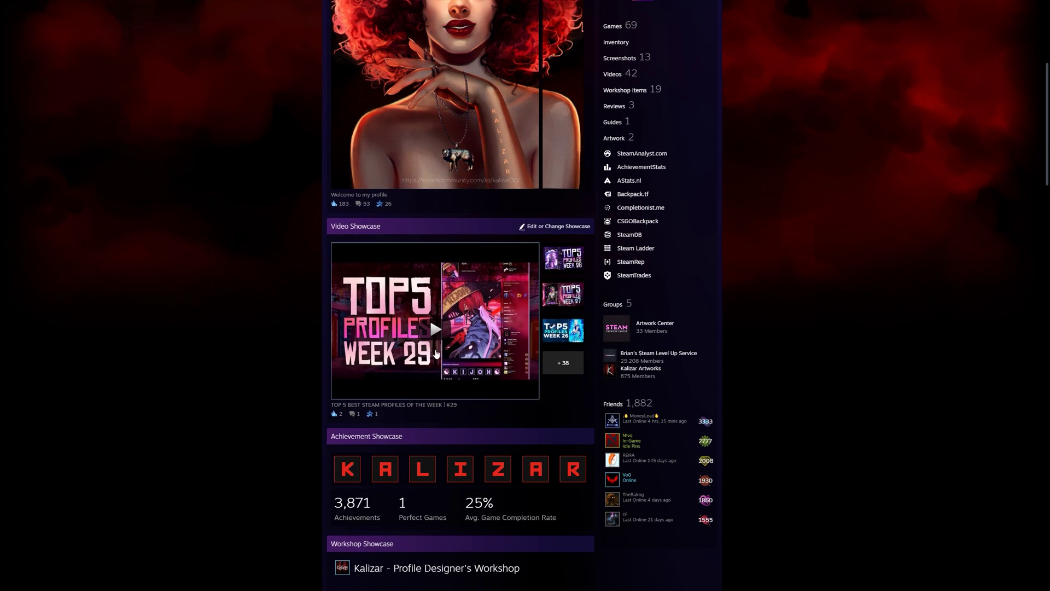
{"action": "scroll", "coordinate": [877, 320], "scroll_direction": "up", "scroll_amount": 5}
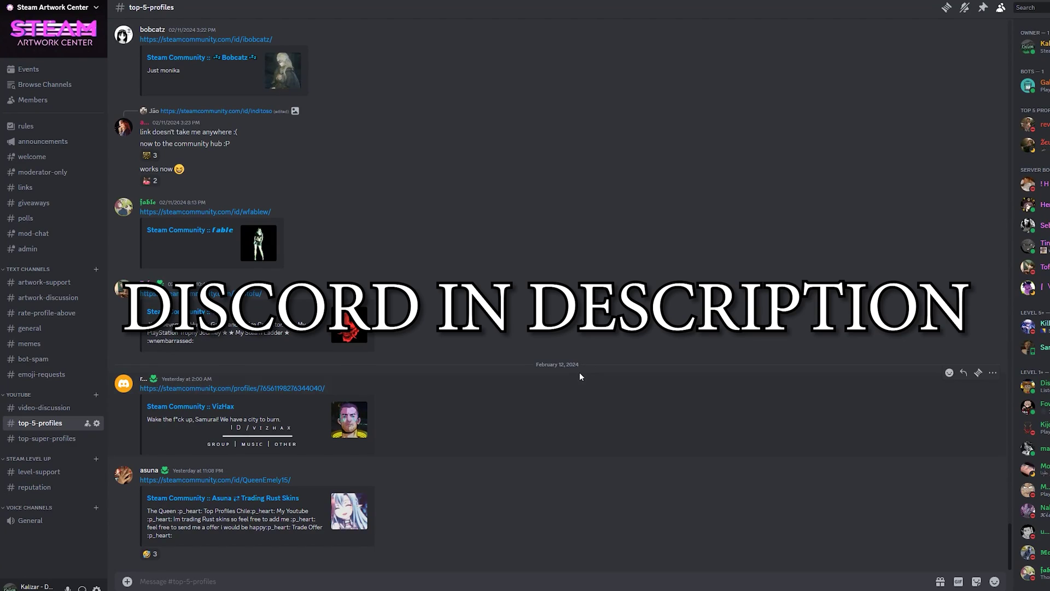
Browse the submitted Steam profiles in the top-5-profiles channel of the Steam Artwork Center Discord server
{"action": "scroll", "coordinate": [581, 376], "scroll_direction": "up", "scroll_amount": 5}
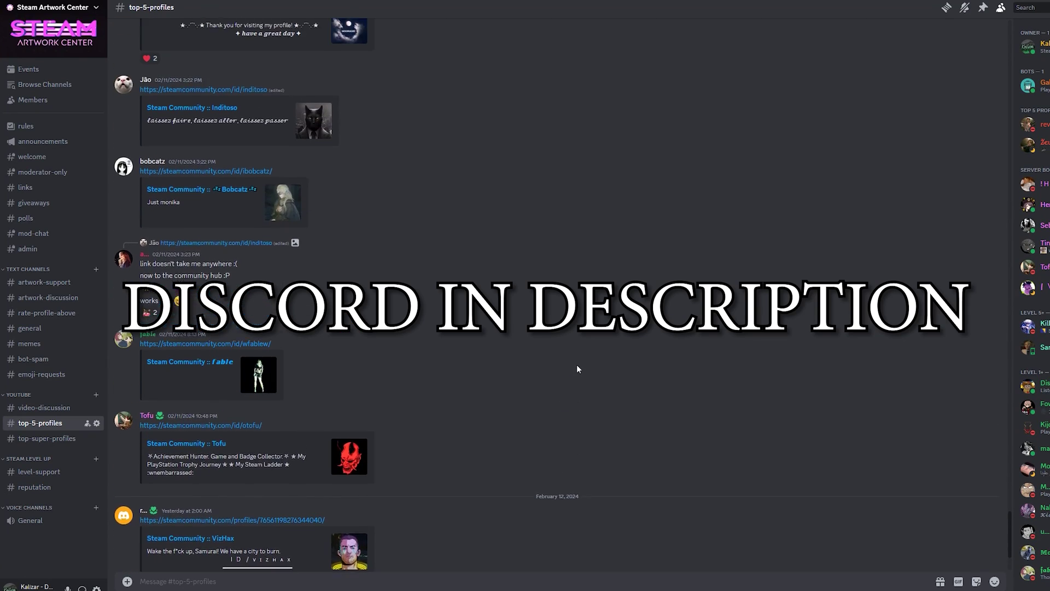
{"action": "scroll", "coordinate": [578, 364], "scroll_direction": "up", "scroll_amount": 7}
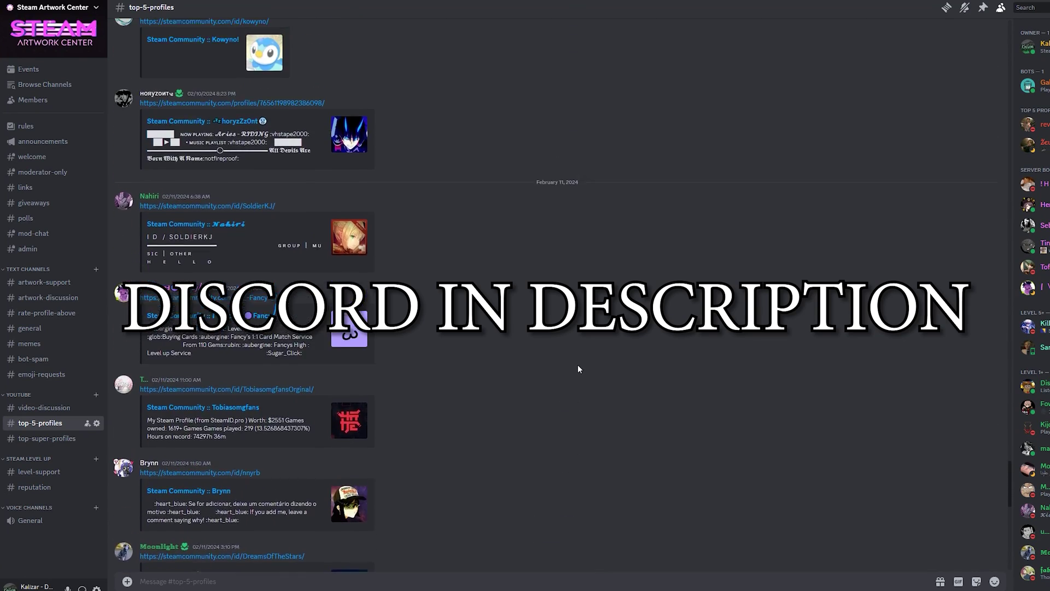
{"action": "scroll", "coordinate": [583, 363], "scroll_direction": "down", "scroll_amount": 4}
{"action": "scroll", "coordinate": [582, 364], "scroll_direction": "up", "scroll_amount": 15}
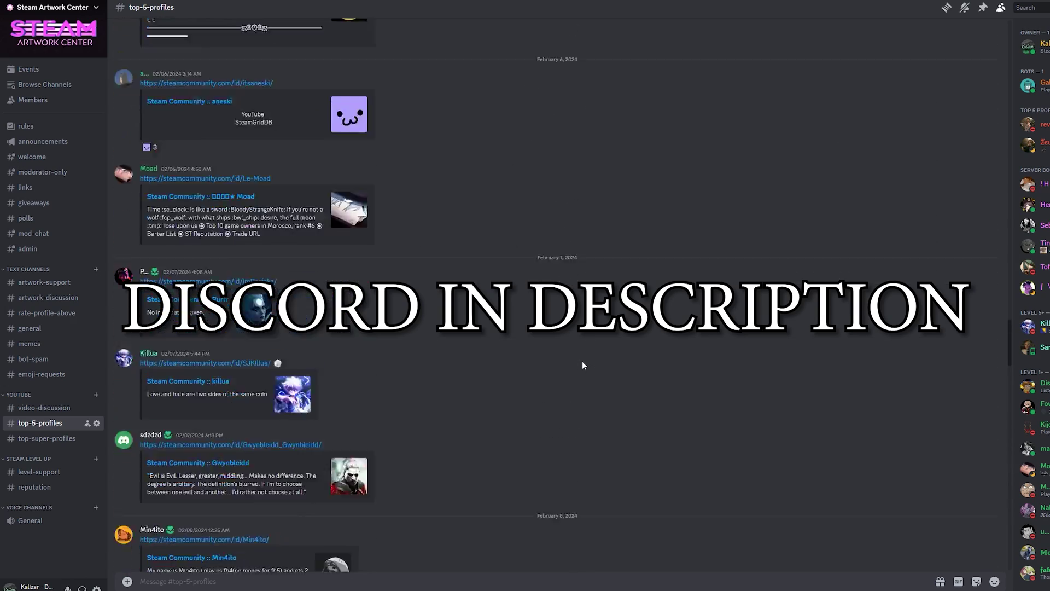
{"action": "scroll", "coordinate": [582, 360], "scroll_direction": "up", "scroll_amount": 11}
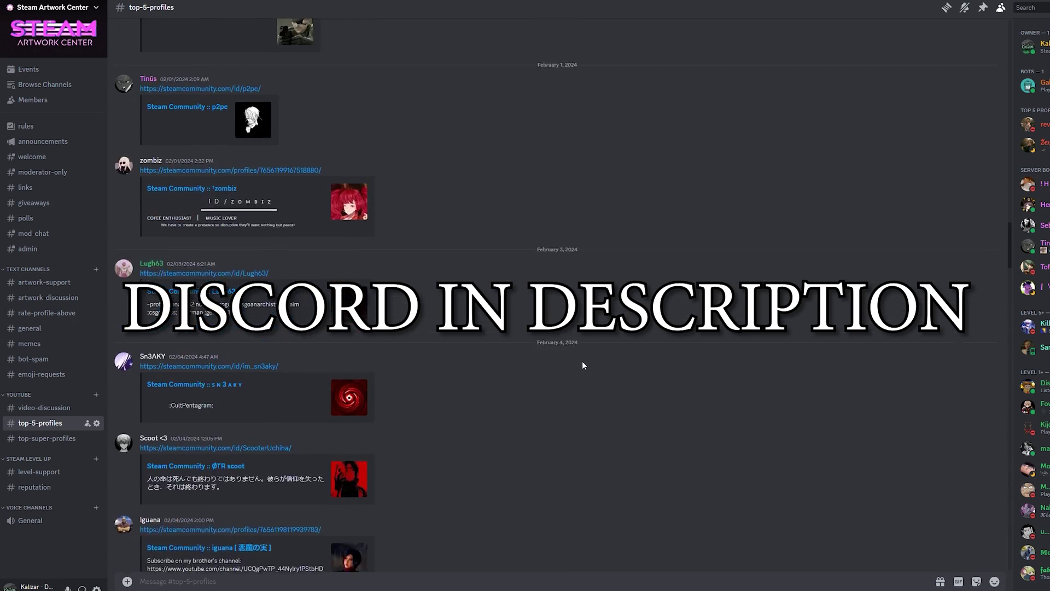
{"action": "scroll", "coordinate": [576, 365], "scroll_direction": "down", "scroll_amount": 12}
{"action": "scroll", "coordinate": [577, 364], "scroll_direction": "up", "scroll_amount": 4}
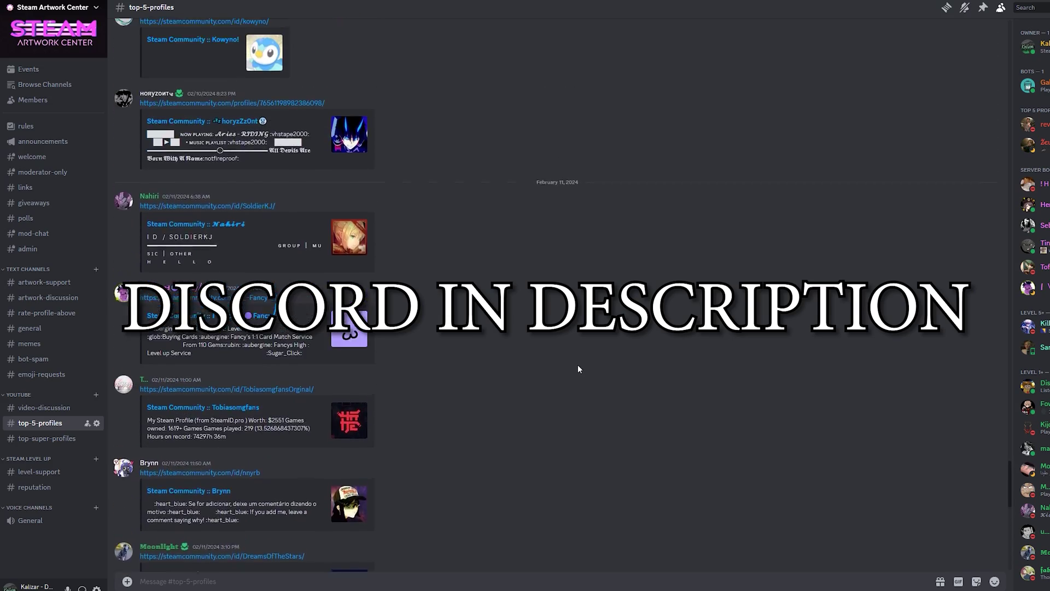
{"action": "scroll", "coordinate": [583, 363], "scroll_direction": "down", "scroll_amount": 5}
{"action": "scroll", "coordinate": [582, 363], "scroll_direction": "up", "scroll_amount": 15}
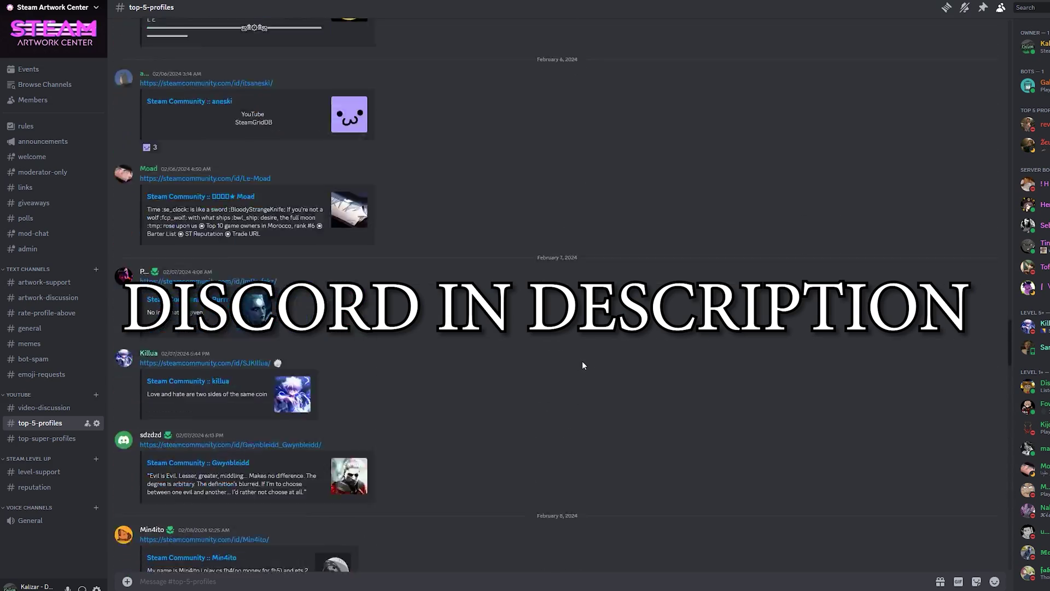
{"action": "scroll", "coordinate": [582, 360], "scroll_direction": "up", "scroll_amount": 4}
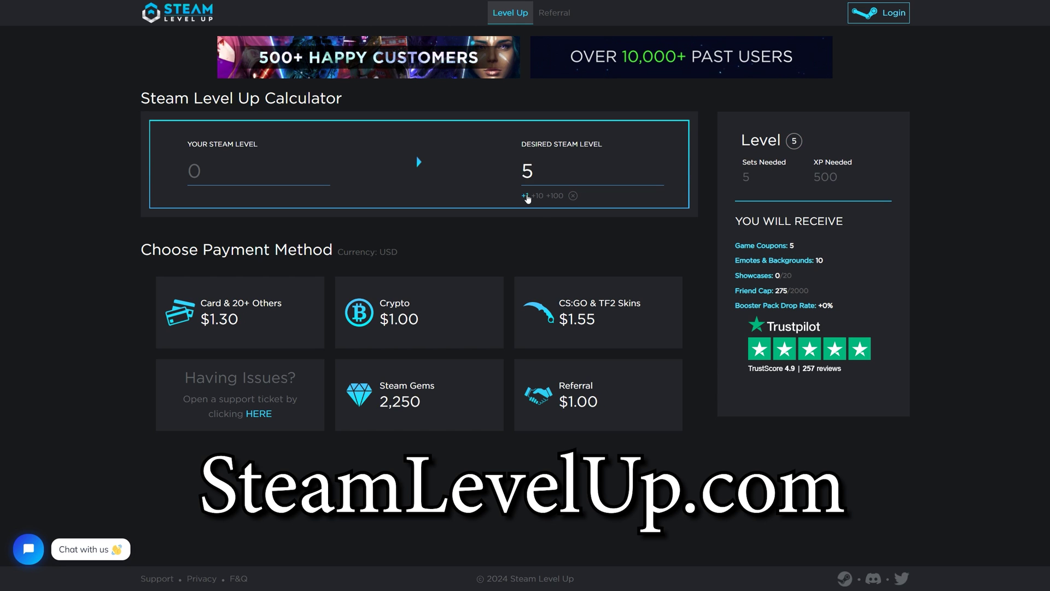
On the SteamLevelUp.com calculator, raise the desired Steam level one level at a time up to 20
{"action": "left_click", "coordinate": [525, 195]}
{"action": "left_click", "coordinate": [525, 195]}
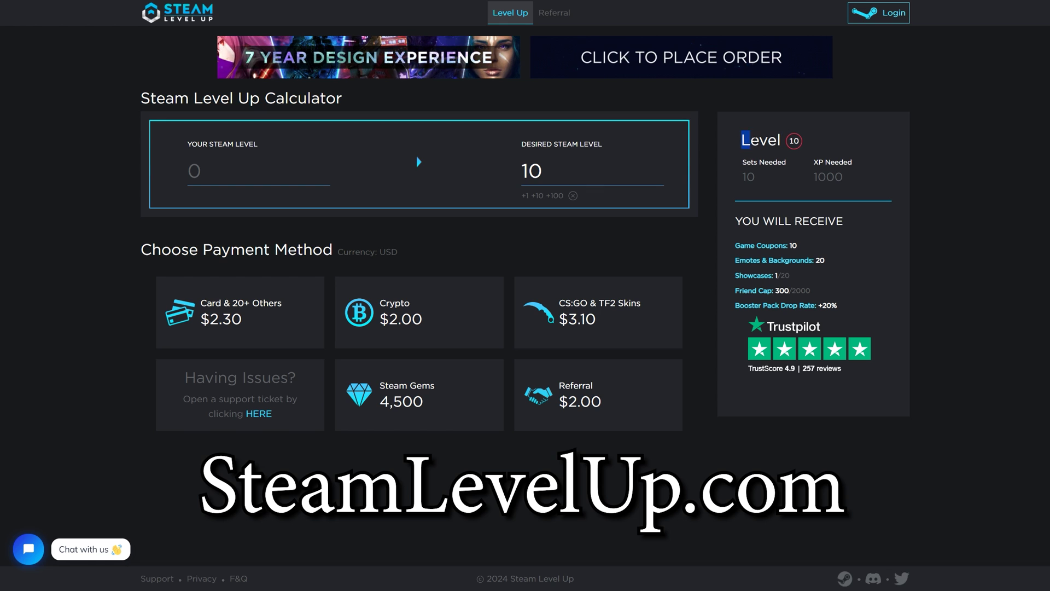
{"action": "left_click_drag", "start_coordinate": [755, 140], "coordinate": [800, 141]}
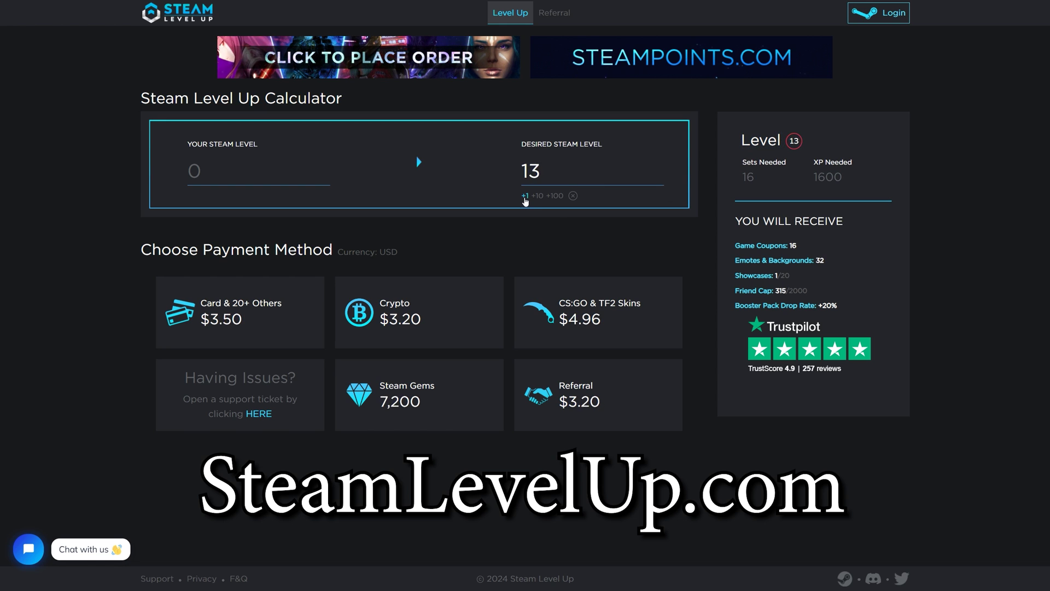
{"action": "left_click", "coordinate": [525, 196]}
{"action": "left_click", "coordinate": [525, 196]}
{"action": "left_click", "coordinate": [525, 196]}
{"action": "left_click", "coordinate": [525, 196]}
{"action": "left_click", "coordinate": [525, 196]}
{"action": "left_click", "coordinate": [525, 196]}
{"action": "left_click", "coordinate": [525, 196]}
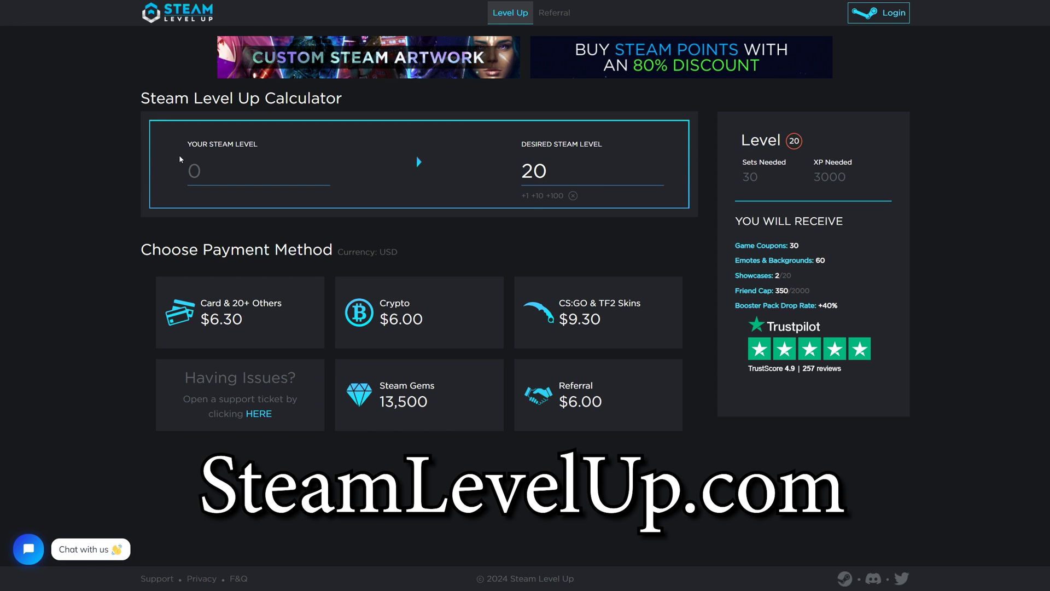
Reset the desired Steam level in the calculator and set it to 10
{"action": "left_click", "coordinate": [573, 195]}
{"action": "left_click", "coordinate": [538, 196]}
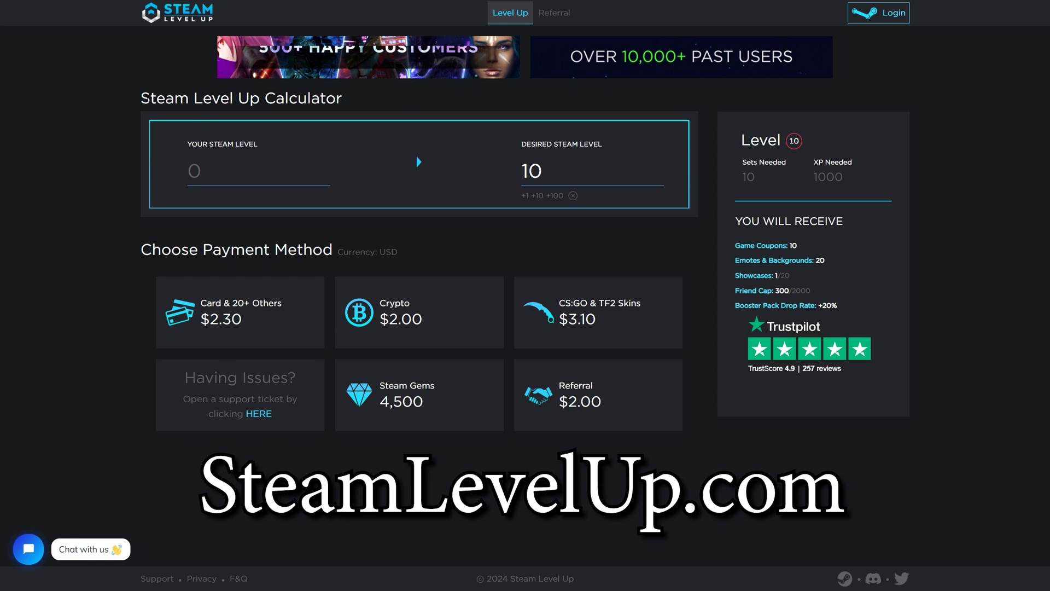